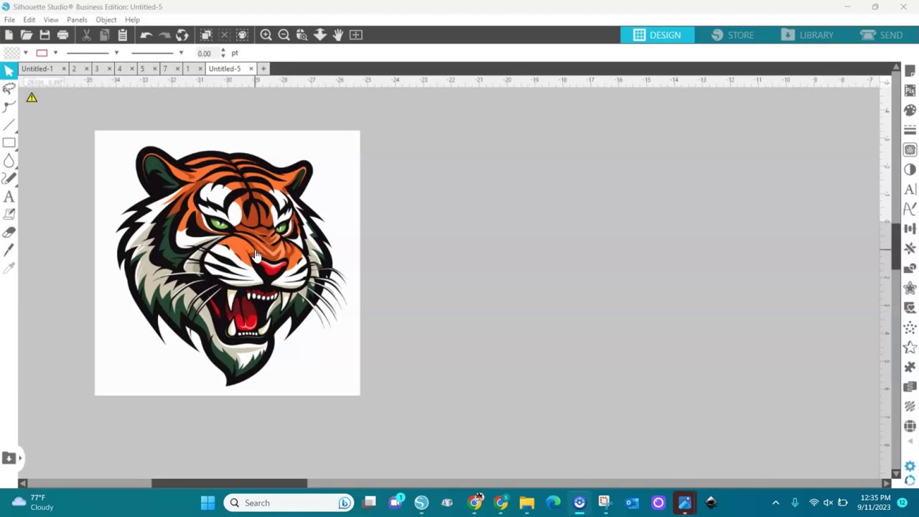
Step: Open the Trace settings and select a trace area about 11.8 in wide around the whole tiger image
{"action": "left_click", "coordinate": [296, 227]}
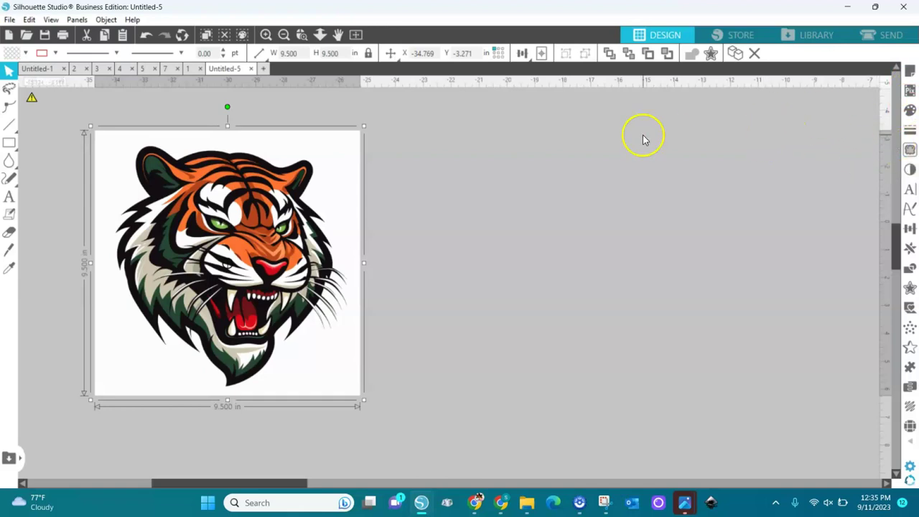
{"action": "left_click", "coordinate": [76, 20]}
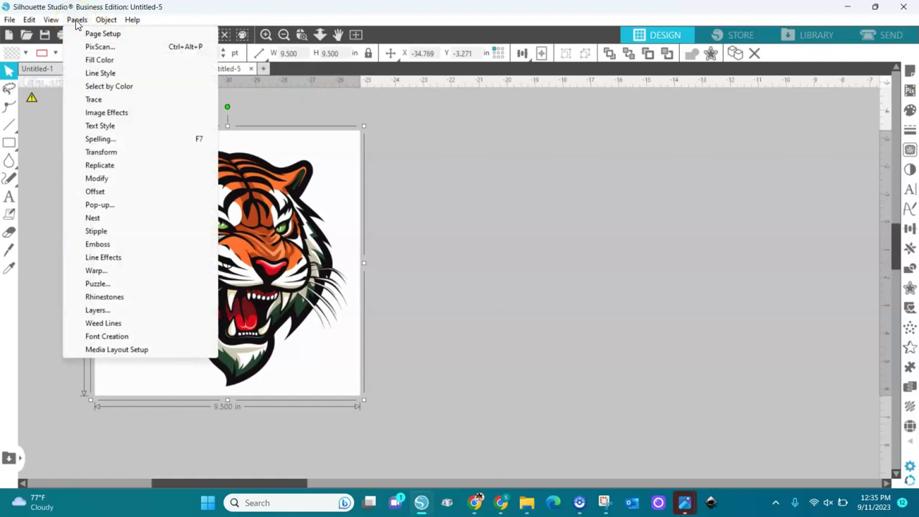
{"action": "left_click", "coordinate": [94, 100]}
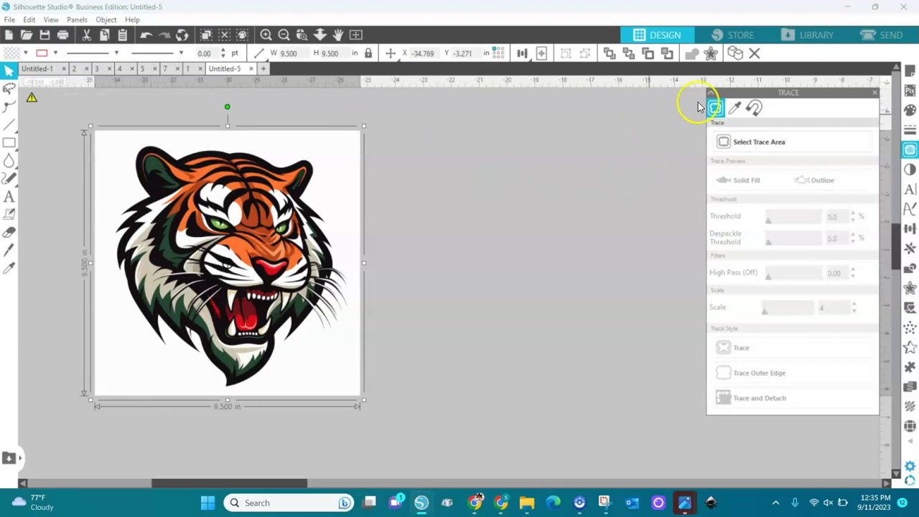
{"action": "left_click", "coordinate": [726, 143]}
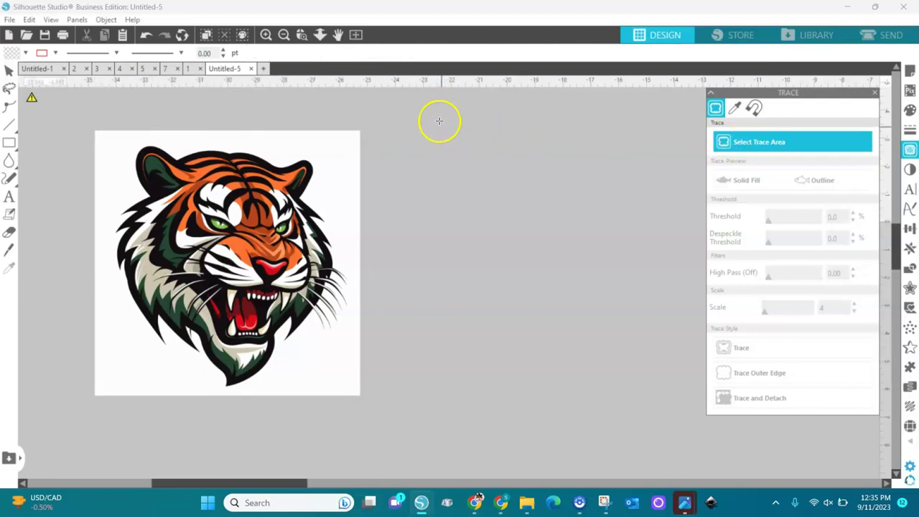
{"action": "left_click_drag", "start_coordinate": [78, 105], "coordinate": [409, 428]}
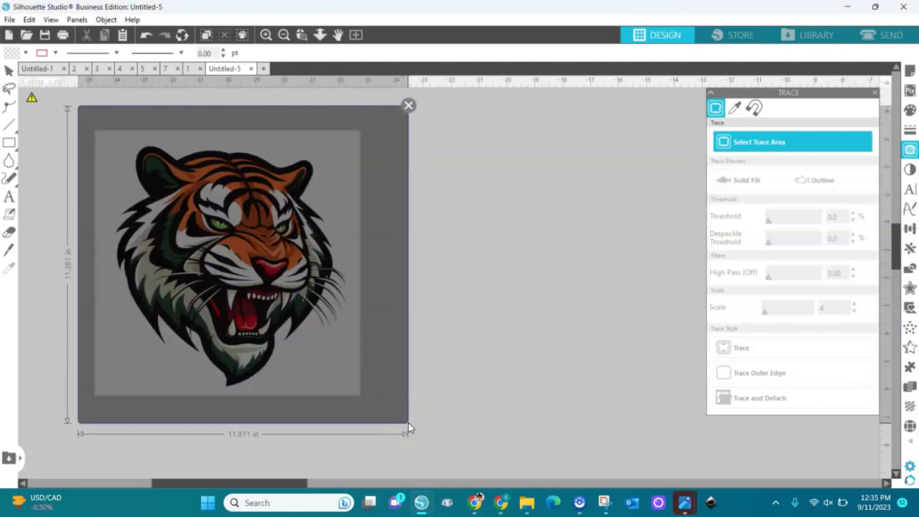
{"action": "left_click", "coordinate": [538, 255]}
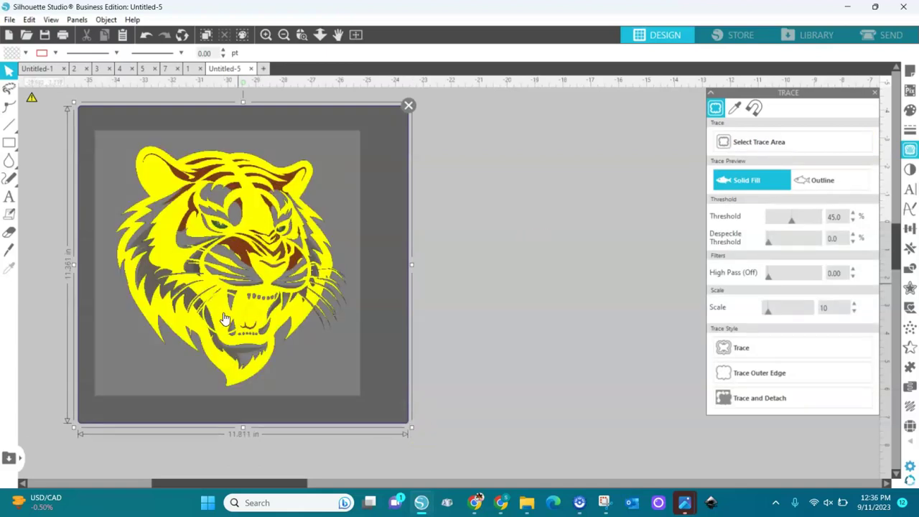
{"action": "left_click", "coordinate": [330, 284]}
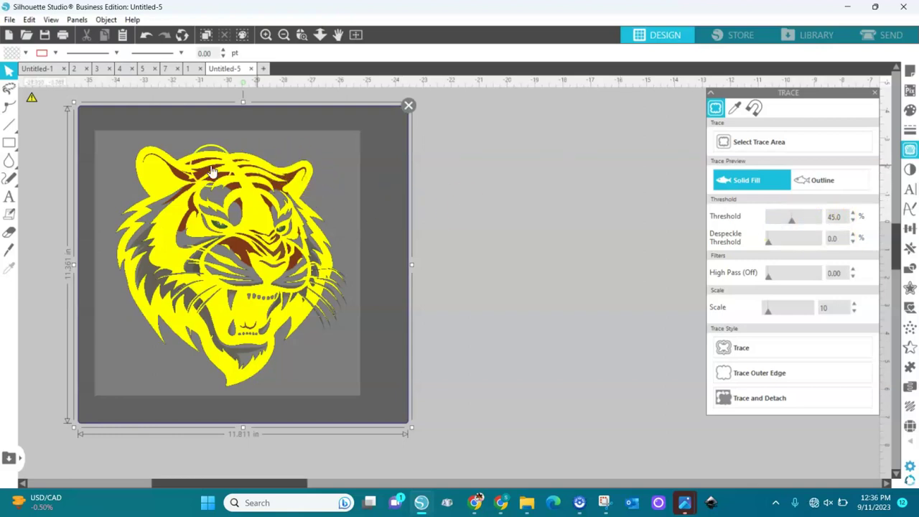
Step: Set the trace threshold to 18% and trace the tiger's dark line work
{"action": "left_click", "coordinate": [793, 226]}
{"action": "left_click_drag", "start_coordinate": [790, 223], "coordinate": [777, 229]}
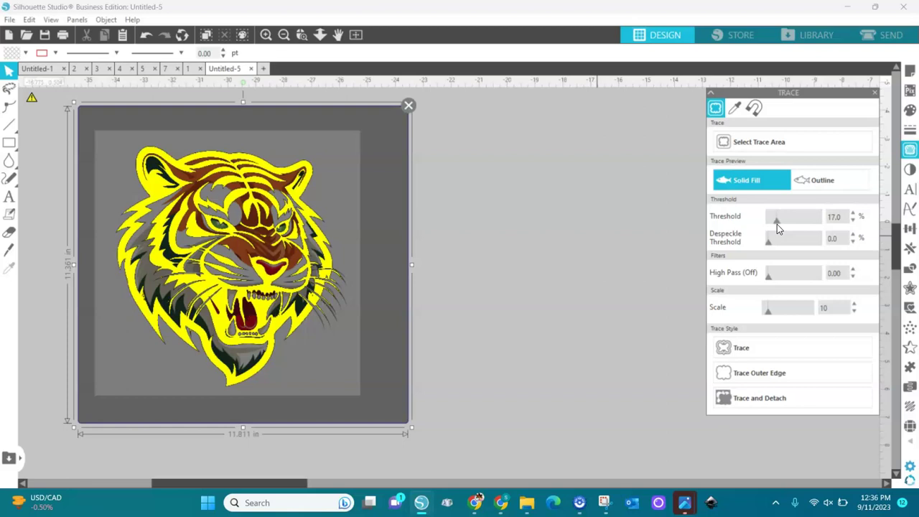
{"action": "left_click_drag", "start_coordinate": [777, 224], "coordinate": [776, 224]}
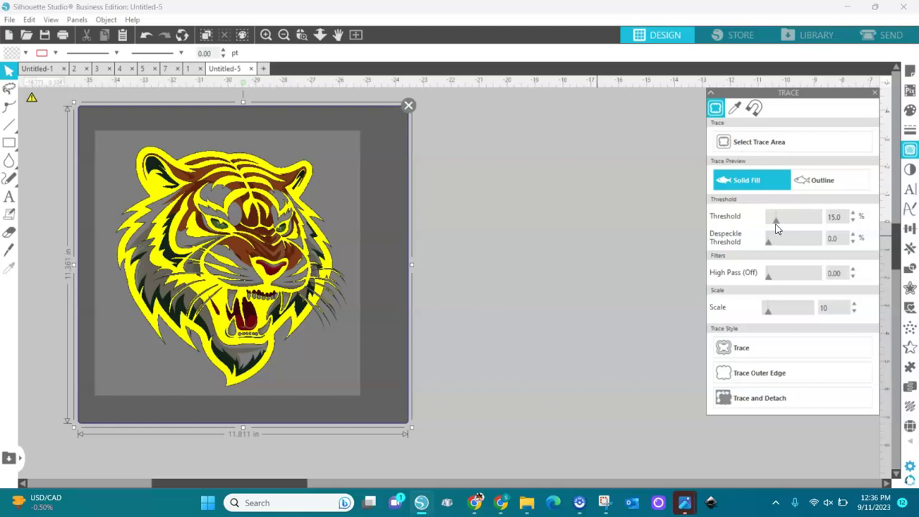
{"action": "left_click_drag", "start_coordinate": [776, 225], "coordinate": [777, 225]}
{"action": "left_click", "coordinate": [858, 213]}
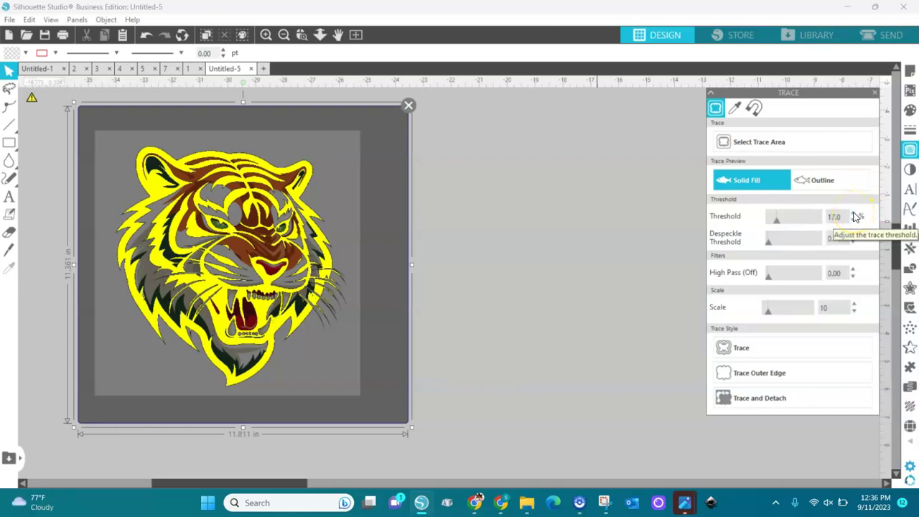
{"action": "left_click", "coordinate": [856, 214]}
{"action": "left_click", "coordinate": [855, 214]}
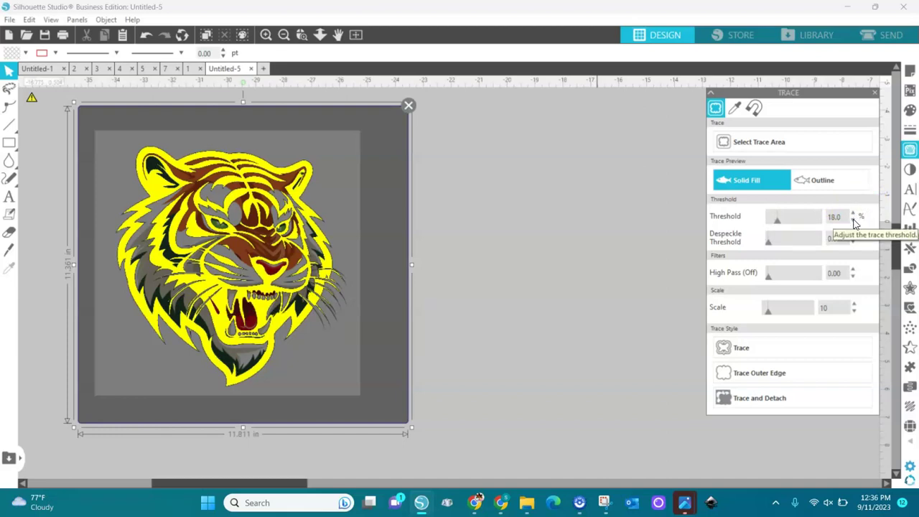
{"action": "left_click", "coordinate": [854, 222]}
{"action": "left_click", "coordinate": [854, 214]}
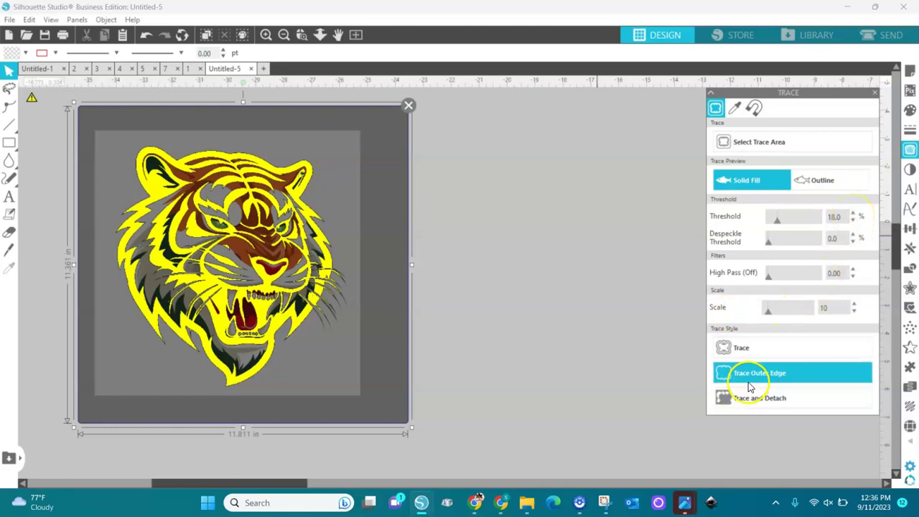
{"action": "left_click", "coordinate": [729, 350]}
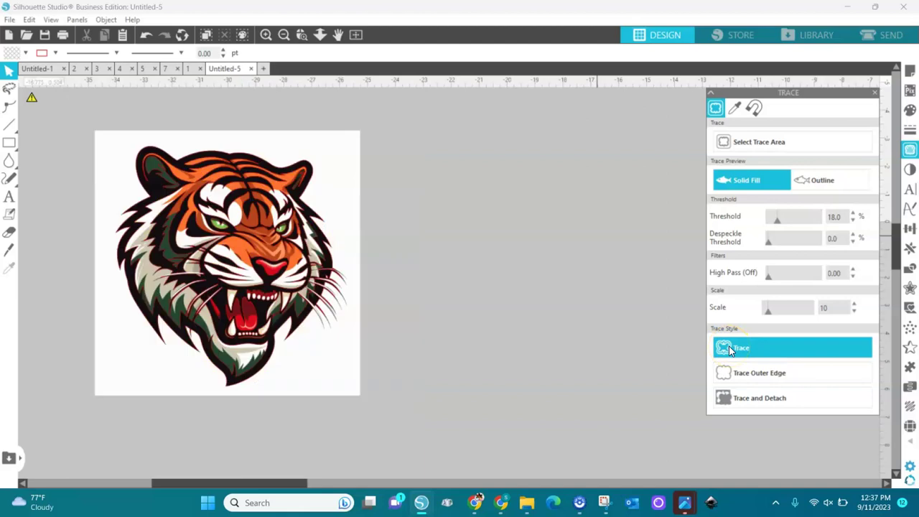
Step: Move the traced line work beside the colour image and give it a black fill with no line colour
{"action": "left_click_drag", "start_coordinate": [315, 251], "coordinate": [571, 249]}
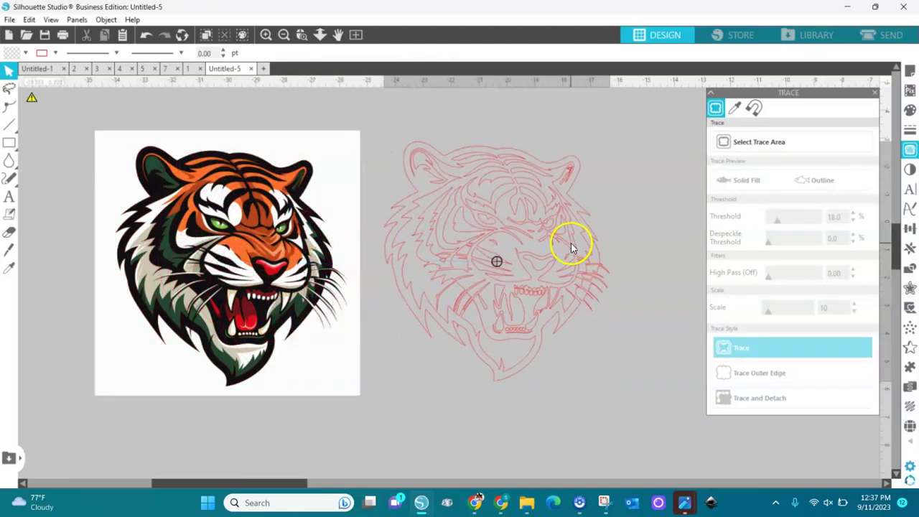
{"action": "left_click", "coordinate": [24, 55]}
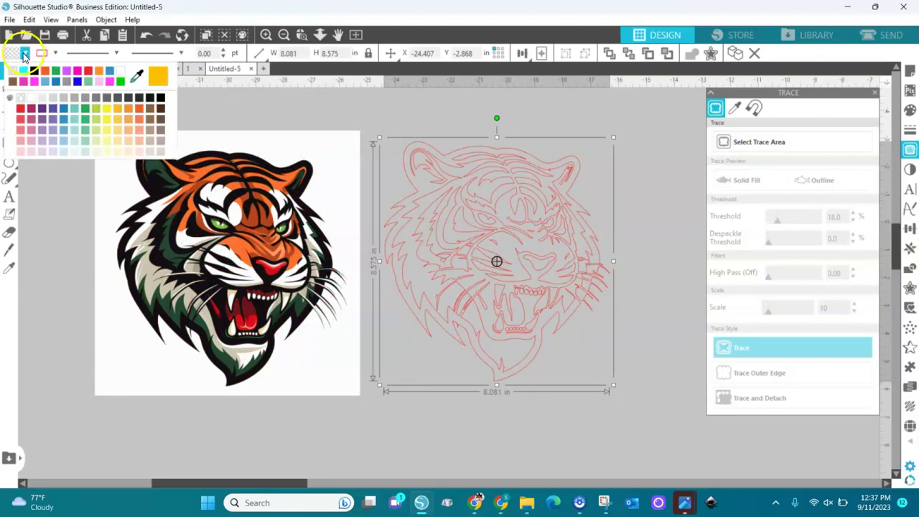
{"action": "left_click", "coordinate": [34, 74]}
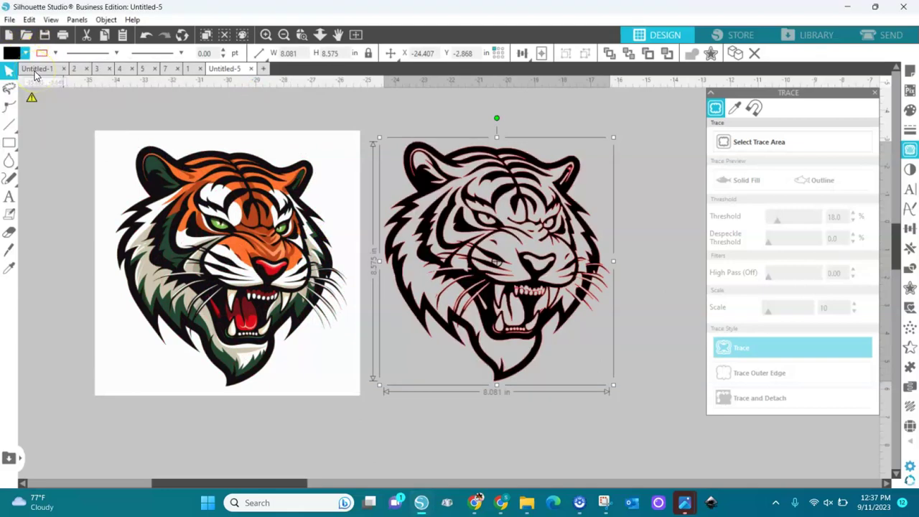
{"action": "left_click", "coordinate": [56, 54]}
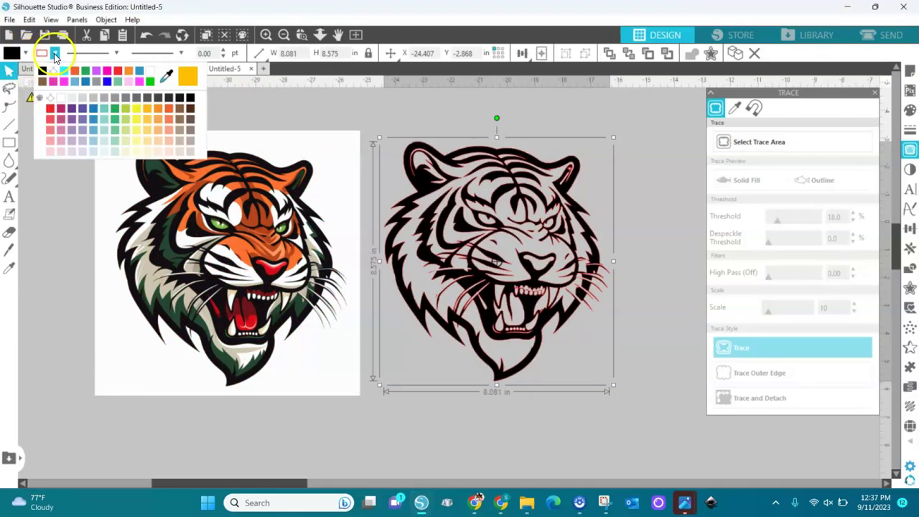
{"action": "left_click", "coordinate": [54, 73]}
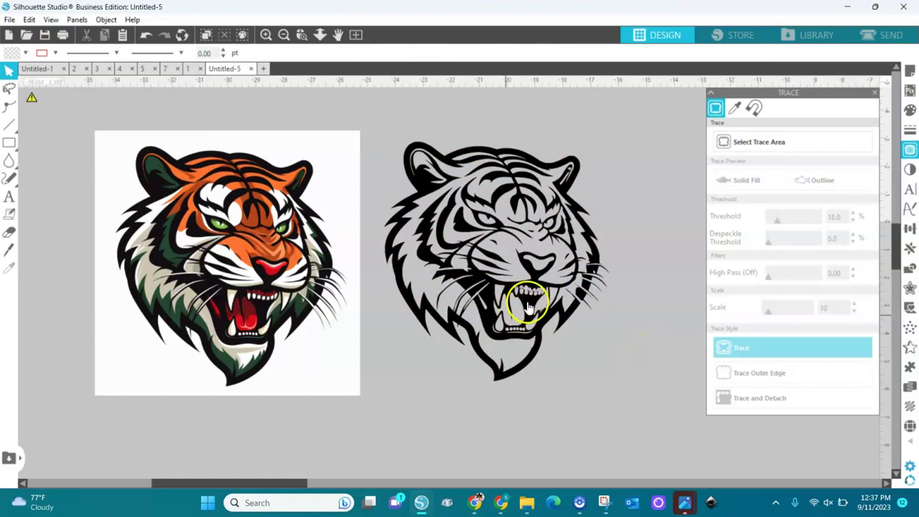
Step: Shift the black tiger line art slightly up and the colour tiger image outward to spread them apart
{"action": "left_click_drag", "start_coordinate": [527, 298], "coordinate": [544, 273]}
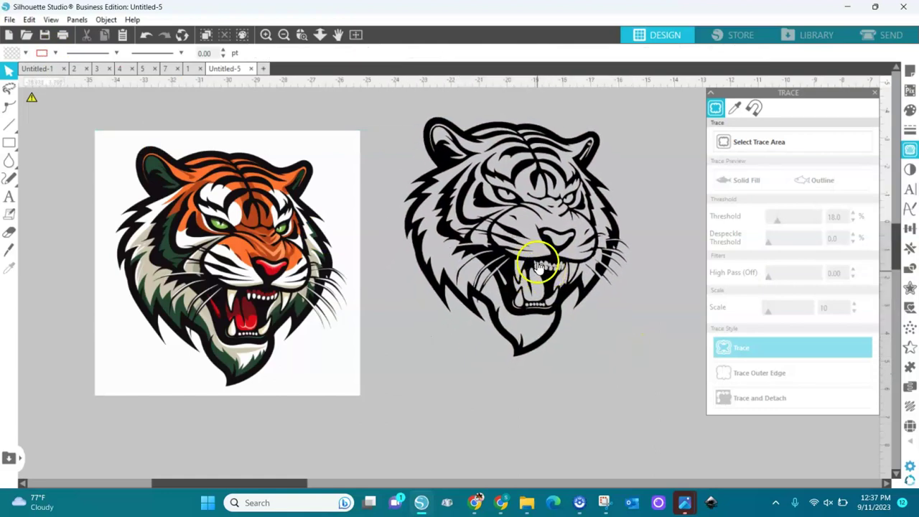
{"action": "left_click", "coordinate": [264, 281]}
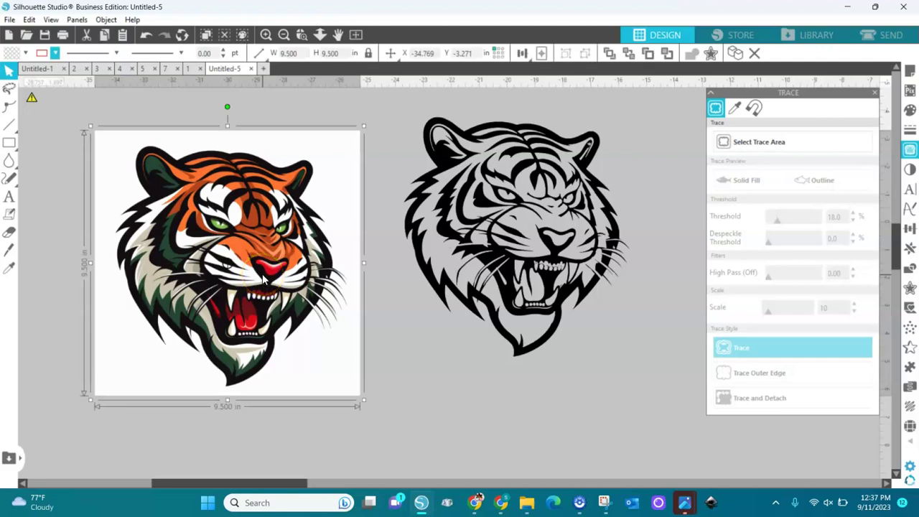
{"action": "left_click_drag", "start_coordinate": [264, 282], "coordinate": [238, 292]}
Step: Select a new trace area about 10.8 in wide around the colour tiger image and set the threshold to 84%
{"action": "left_click", "coordinate": [723, 149]}
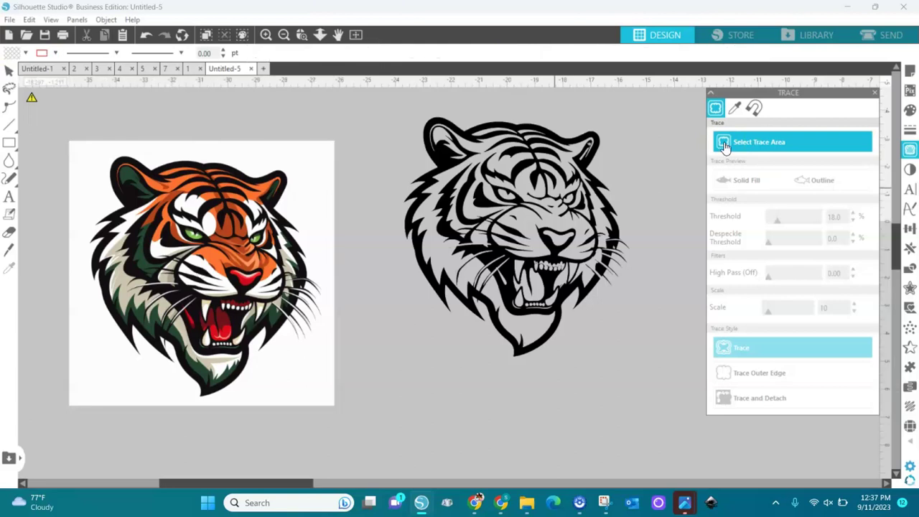
{"action": "mouse_move", "coordinate": [351, 122]}
{"action": "left_mouse_down"}
{"action": "mouse_move", "coordinate": [164, 309]}
{"action": "mouse_move", "coordinate": [71, 476]}
{"action": "mouse_move", "coordinate": [50, 443]}
{"action": "left_mouse_up"}
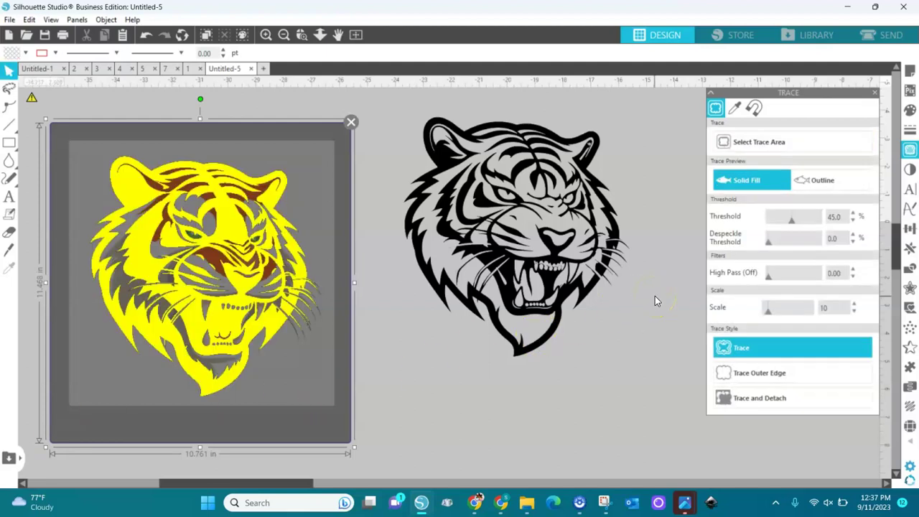
{"action": "left_click", "coordinate": [727, 264]}
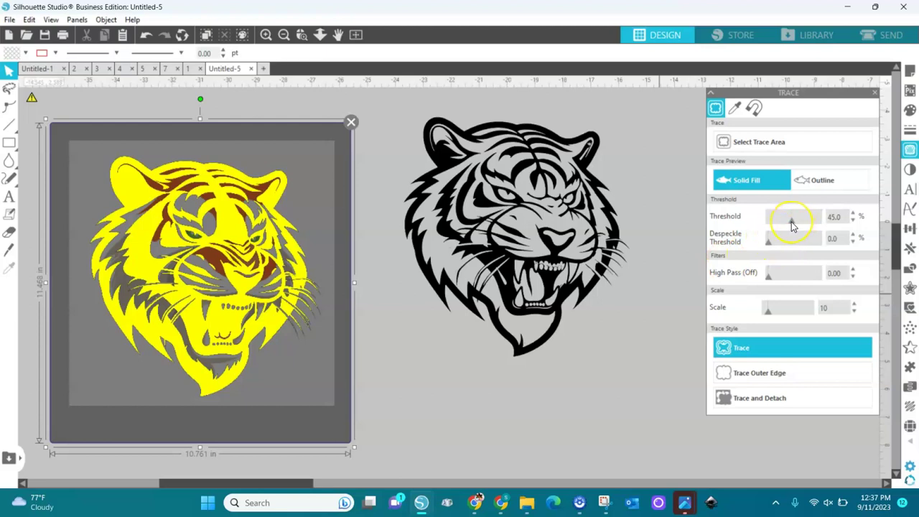
{"action": "left_click_drag", "start_coordinate": [791, 224], "coordinate": [811, 226]}
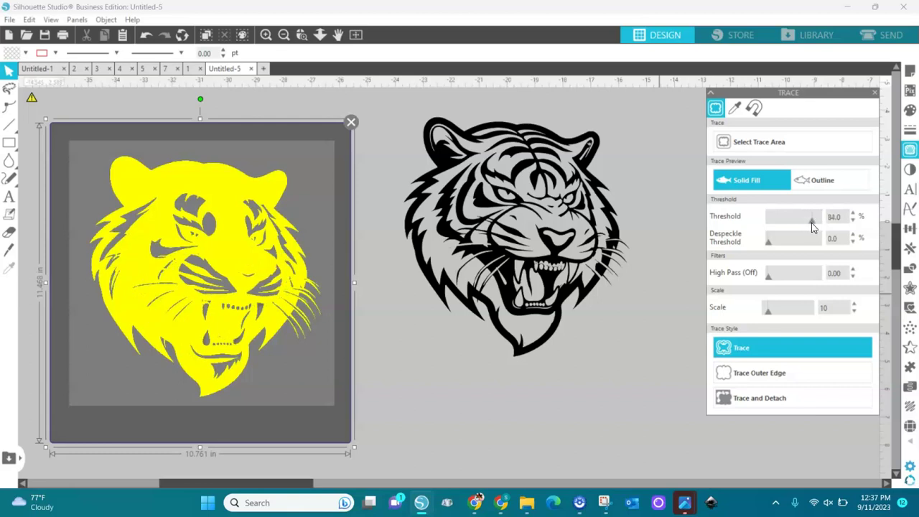
Step: Trace the tiger's outer edge and move the colour image off the resulting outline
{"action": "left_click", "coordinate": [739, 371]}
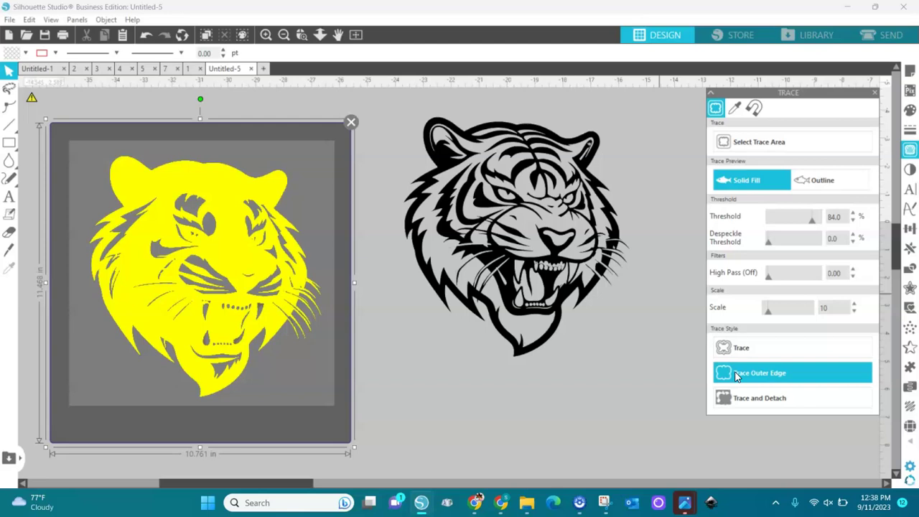
{"action": "left_click", "coordinate": [736, 374]}
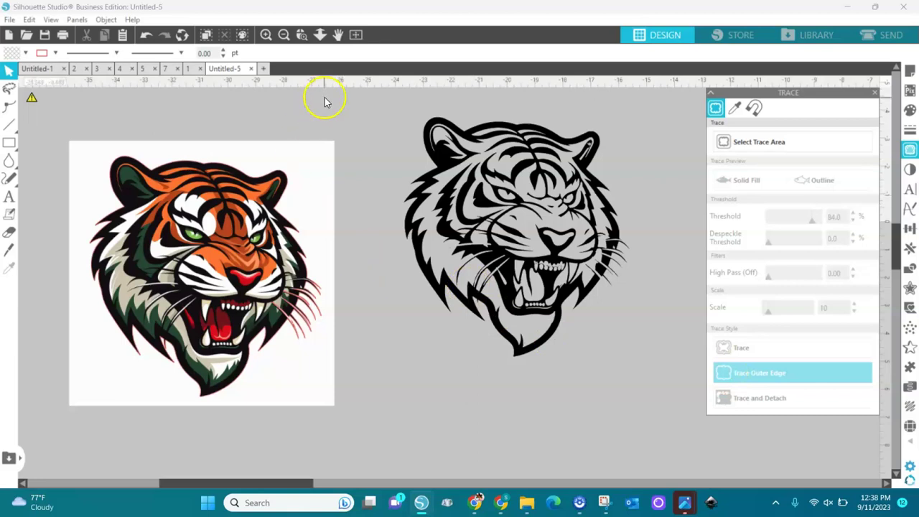
{"action": "left_click", "coordinate": [283, 38]}
{"action": "left_click", "coordinate": [283, 38]}
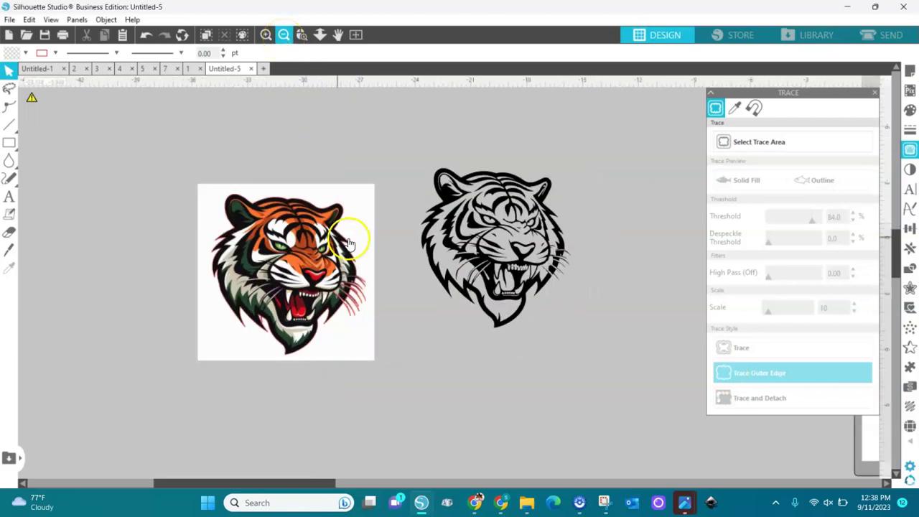
{"action": "left_click_drag", "start_coordinate": [340, 231], "coordinate": [142, 231]}
Step: Fill the tiger's outer-edge outline with white and move it up, clear of the space beside the colour image
{"action": "left_click", "coordinate": [345, 302]}
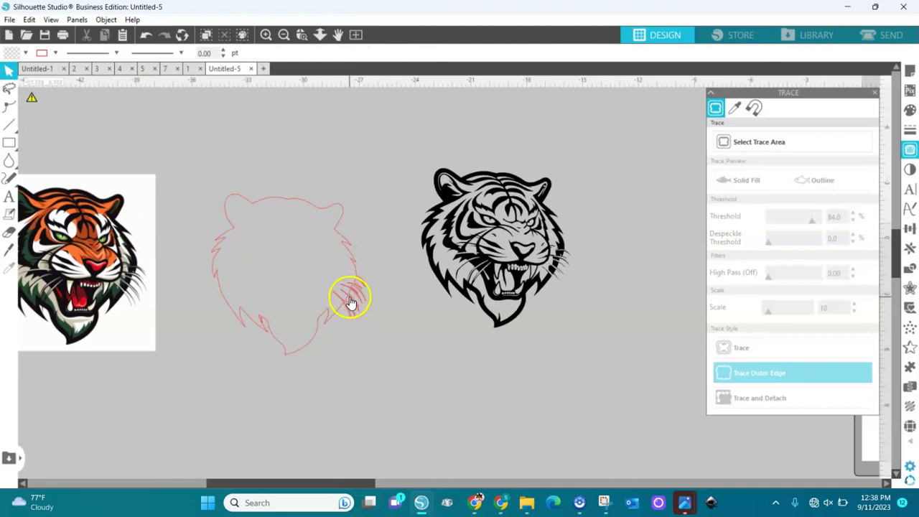
{"action": "left_click", "coordinate": [350, 302]}
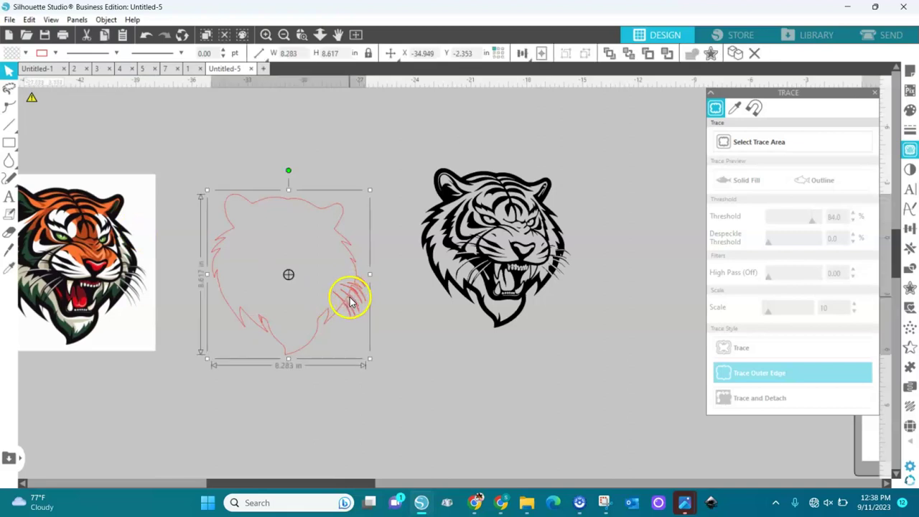
{"action": "left_click", "coordinate": [23, 57]}
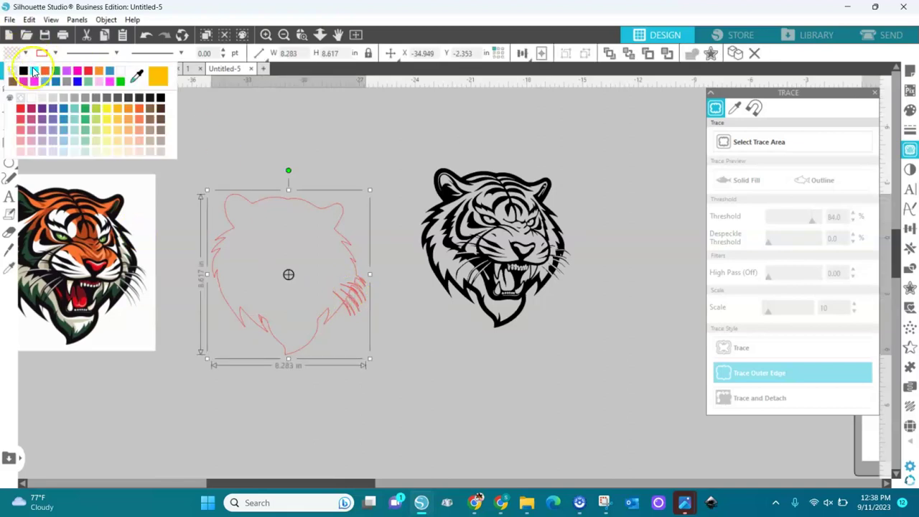
{"action": "left_click", "coordinate": [122, 78]}
{"action": "left_click_drag", "start_coordinate": [246, 275], "coordinate": [319, 160]}
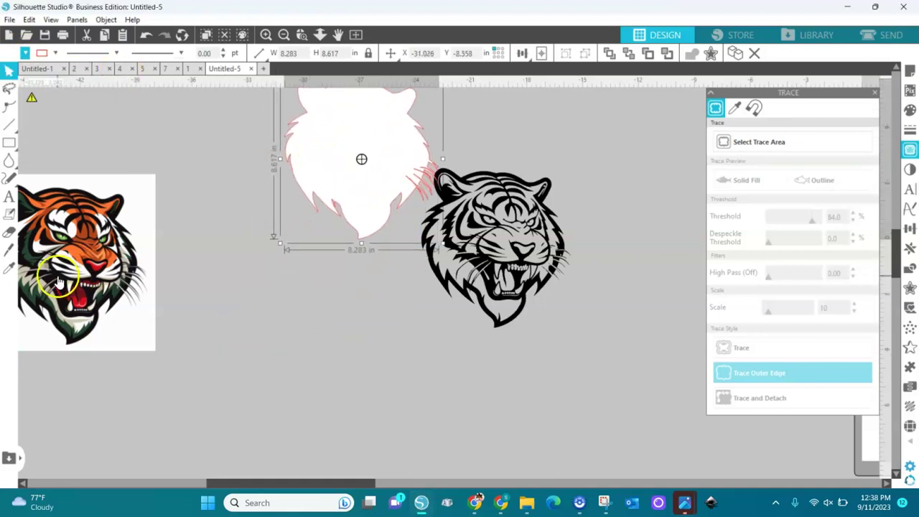
Step: Place a duplicate of the colour tiger image below the white silhouette
{"action": "left_click", "coordinate": [61, 277]}
{"action": "left_click_drag", "start_coordinate": [106, 298], "coordinate": [325, 368]}
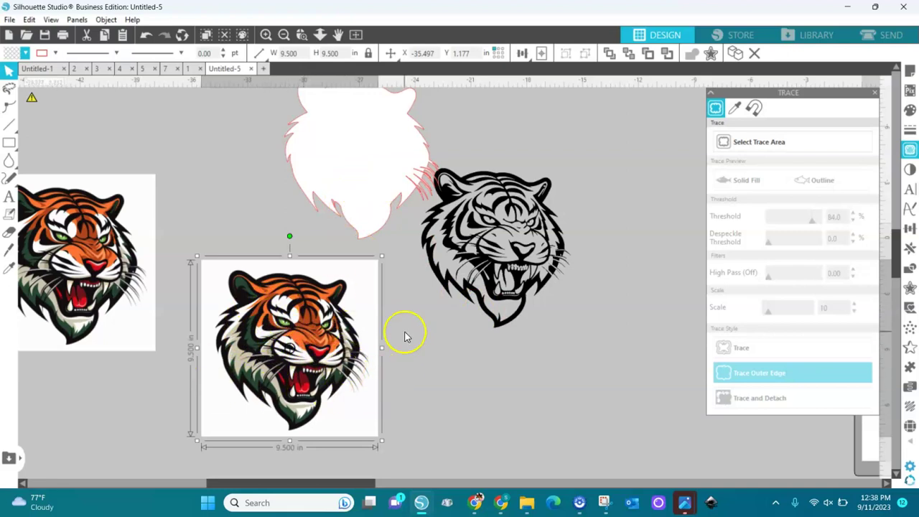
{"action": "left_click", "coordinate": [443, 359]}
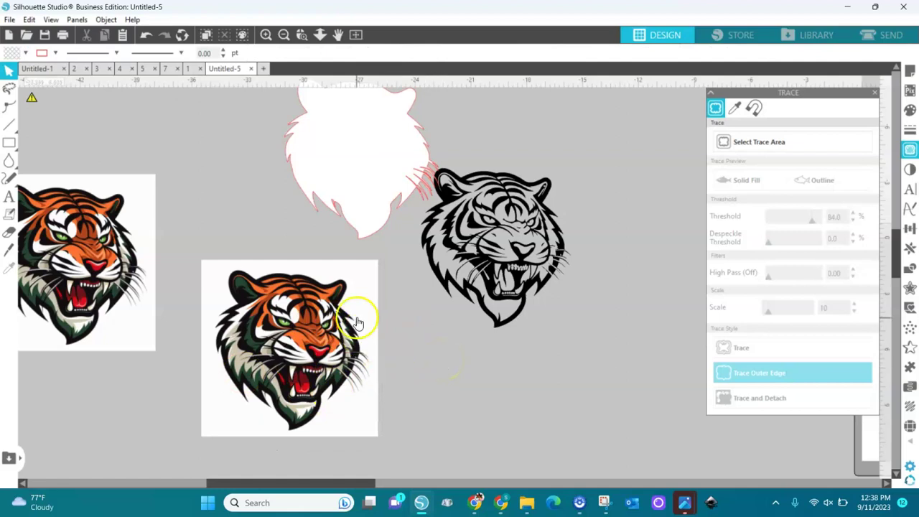
Step: Select a trace area about 12.7 in wide around the duplicate tiger image and Trace and Detach it at a 93% threshold
{"action": "left_click", "coordinate": [305, 349]}
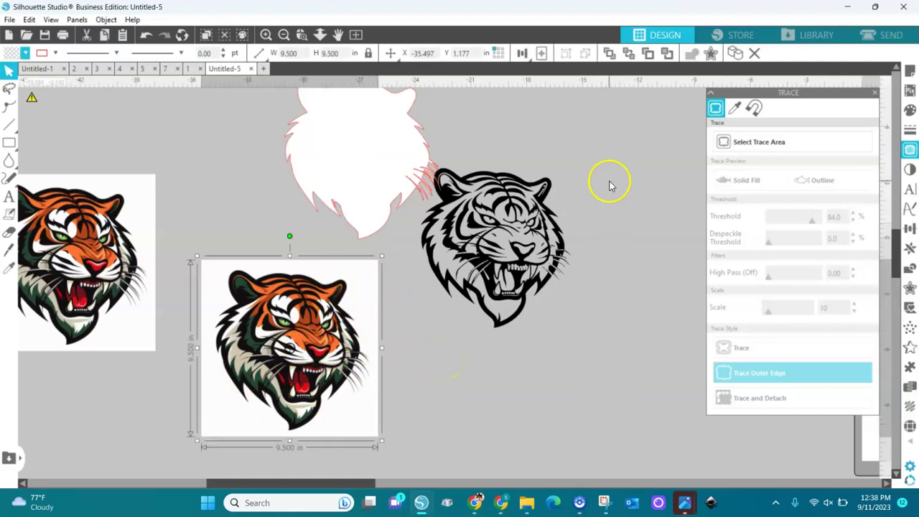
{"action": "left_click", "coordinate": [722, 141]}
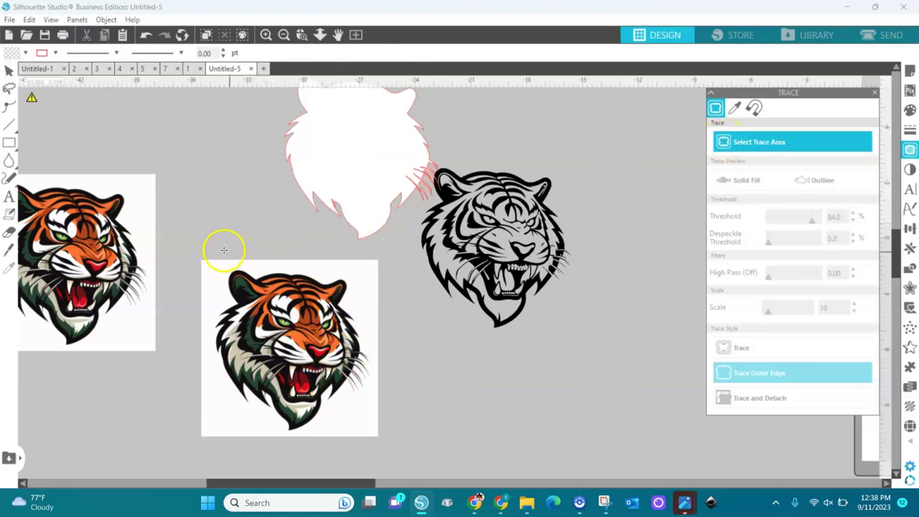
{"action": "left_click_drag", "start_coordinate": [189, 247], "coordinate": [426, 451]}
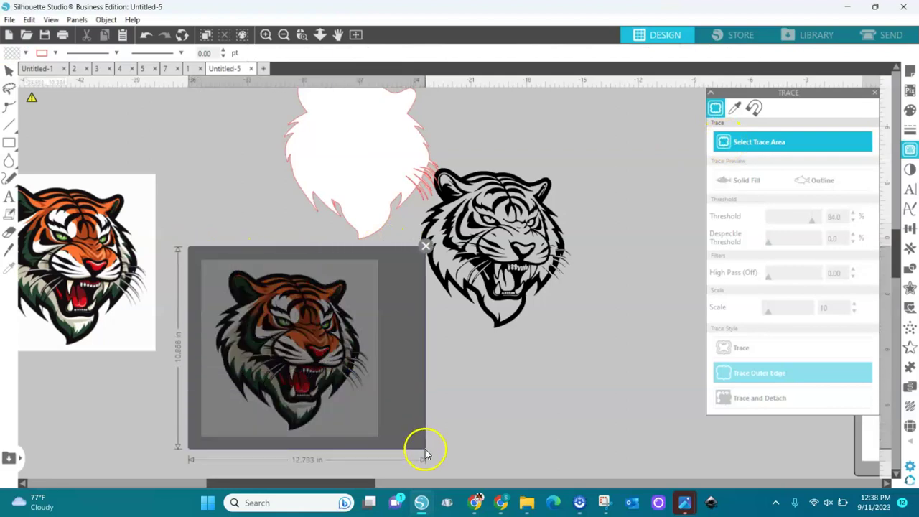
{"action": "left_click", "coordinate": [743, 401]}
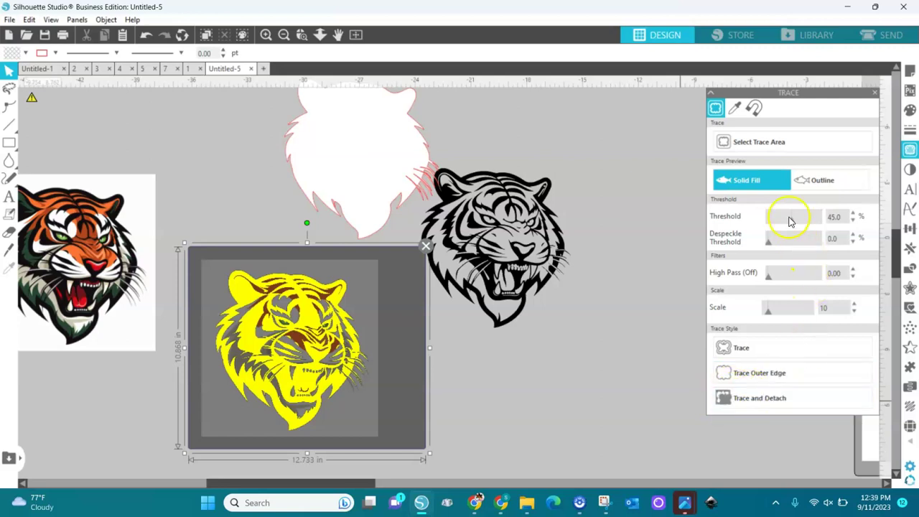
{"action": "left_click_drag", "start_coordinate": [790, 224], "coordinate": [814, 225]}
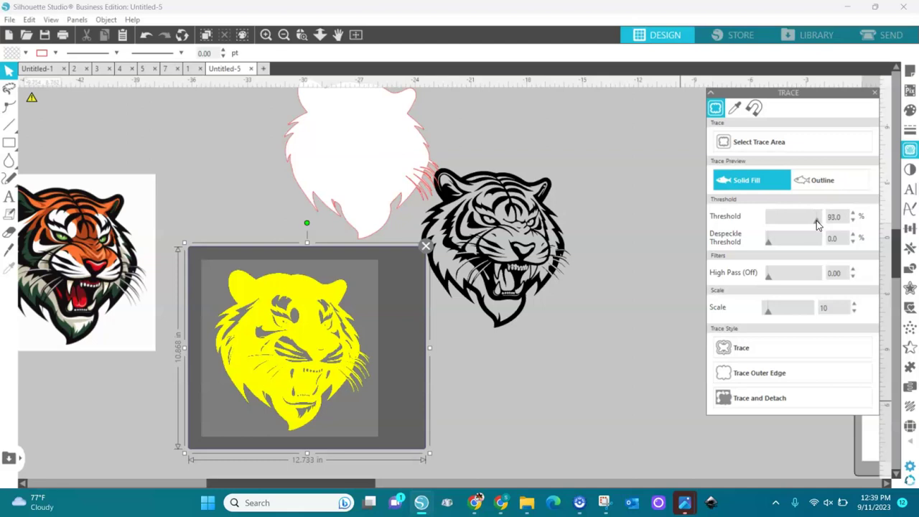
{"action": "left_click", "coordinate": [725, 401]}
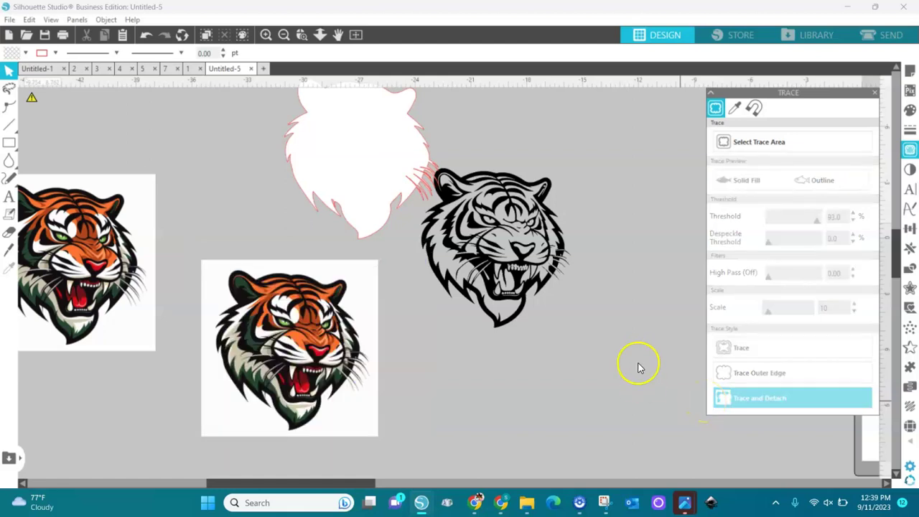
Step: Clear the leftover white background from the detached colour tiger and move the tiger away from the line art
{"action": "left_click_drag", "start_coordinate": [373, 310], "coordinate": [553, 370]}
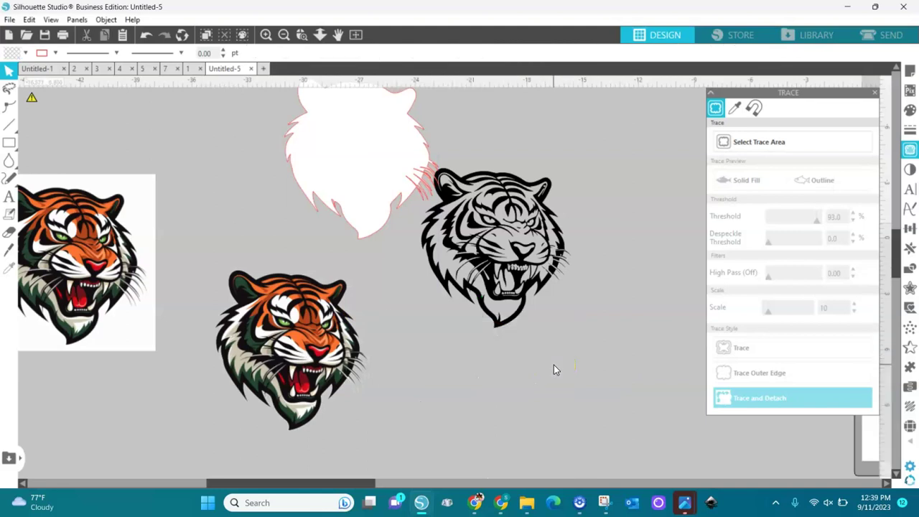
{"action": "mouse_move", "coordinate": [317, 337]}
{"action": "left_mouse_down"}
{"action": "mouse_move", "coordinate": [413, 355]}
{"action": "mouse_move", "coordinate": [318, 321]}
{"action": "left_mouse_up"}
{"action": "left_click_drag", "start_coordinate": [216, 246], "coordinate": [402, 414]}
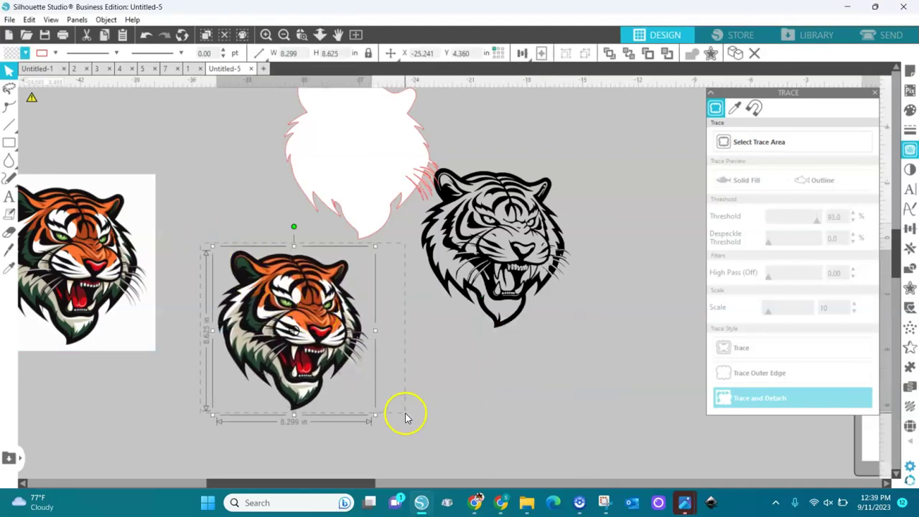
{"action": "left_click", "coordinate": [427, 347]}
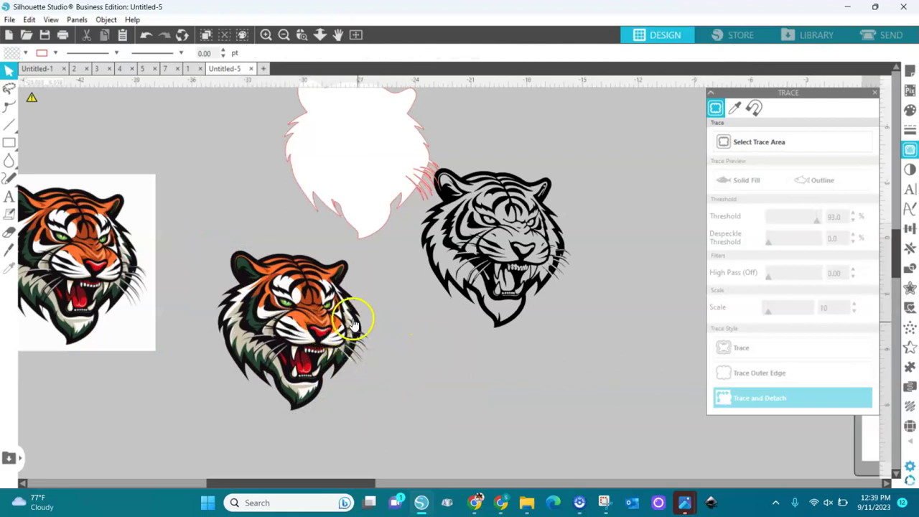
{"action": "left_click_drag", "start_coordinate": [314, 323], "coordinate": [275, 305]}
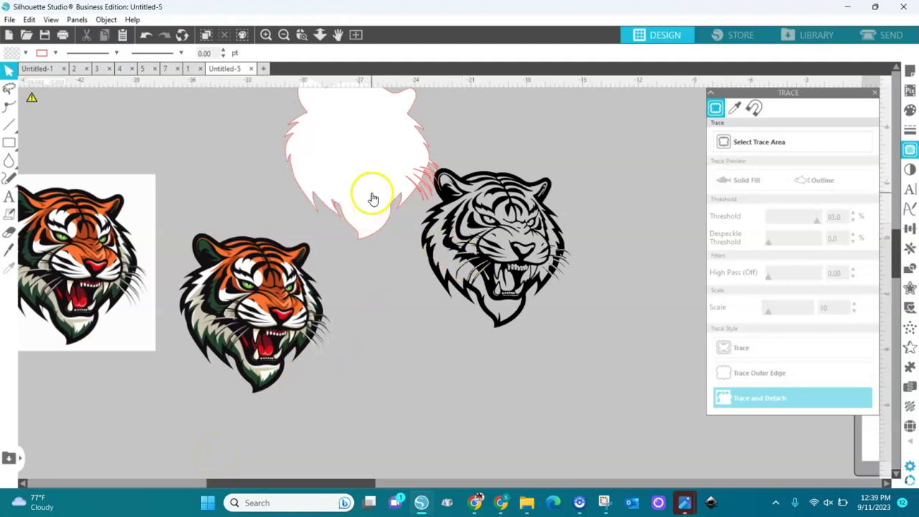
Step: Place the white silhouette behind the black tiger line art and remove the silhouette's red outline
{"action": "mouse_move", "coordinate": [369, 195]}
{"action": "left_mouse_down"}
{"action": "mouse_move", "coordinate": [488, 281]}
{"action": "mouse_move", "coordinate": [517, 289]}
{"action": "mouse_move", "coordinate": [509, 287]}
{"action": "left_mouse_up"}
{"action": "left_click", "coordinate": [493, 263]}
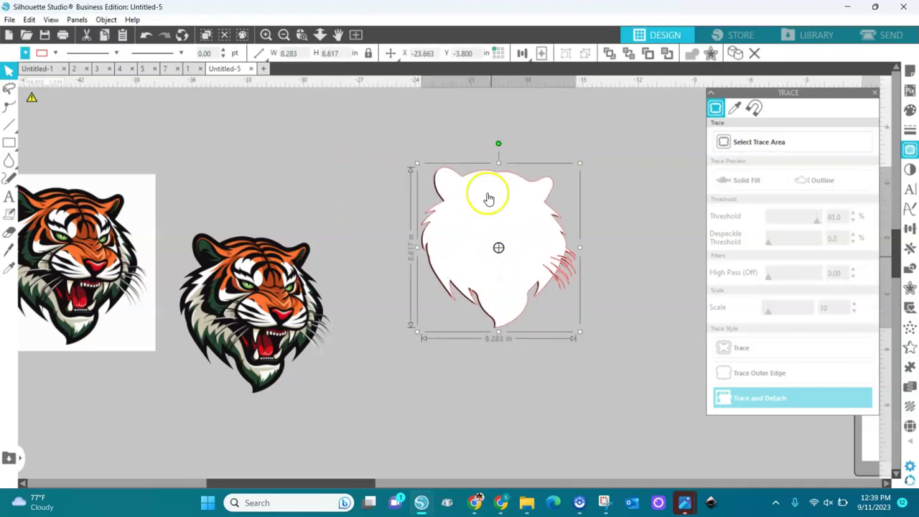
{"action": "left_click", "coordinate": [629, 56]}
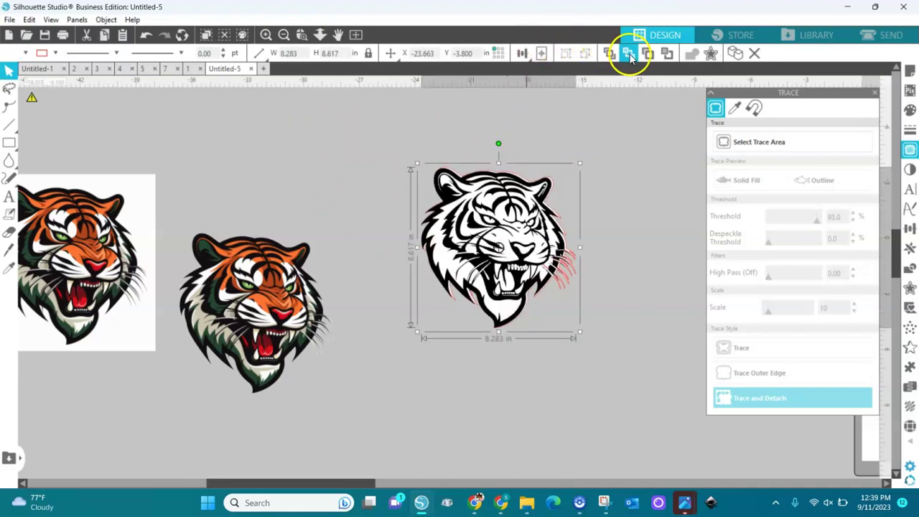
{"action": "left_click", "coordinate": [54, 53]}
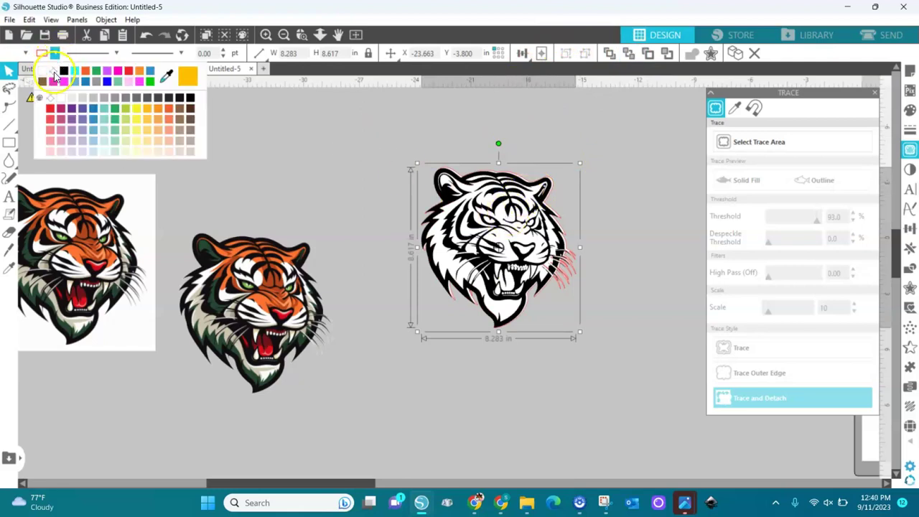
{"action": "left_click", "coordinate": [55, 73]}
Step: Centre the line art and white silhouette on each other, and nudge the black line art slightly left
{"action": "left_click", "coordinate": [301, 35]}
{"action": "left_click_drag", "start_coordinate": [390, 150], "coordinate": [639, 388]}
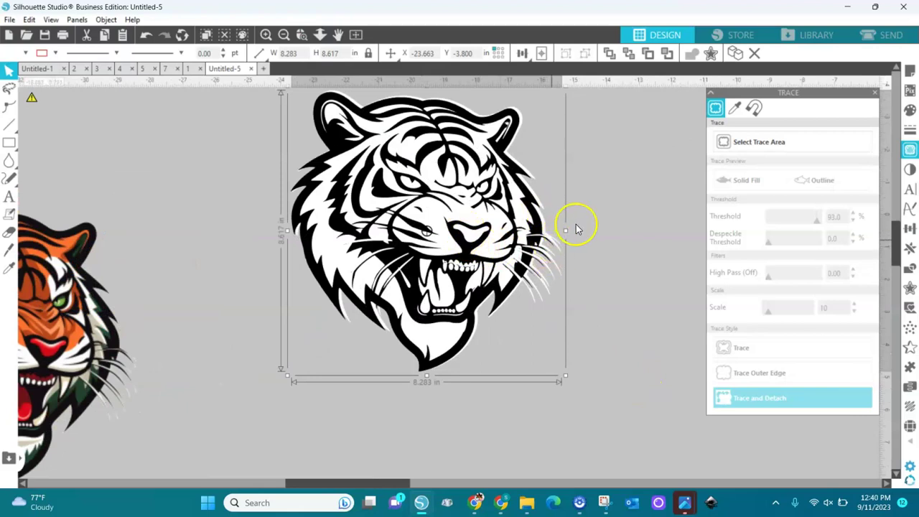
{"action": "left_click_drag", "start_coordinate": [596, 399], "coordinate": [249, 54]}
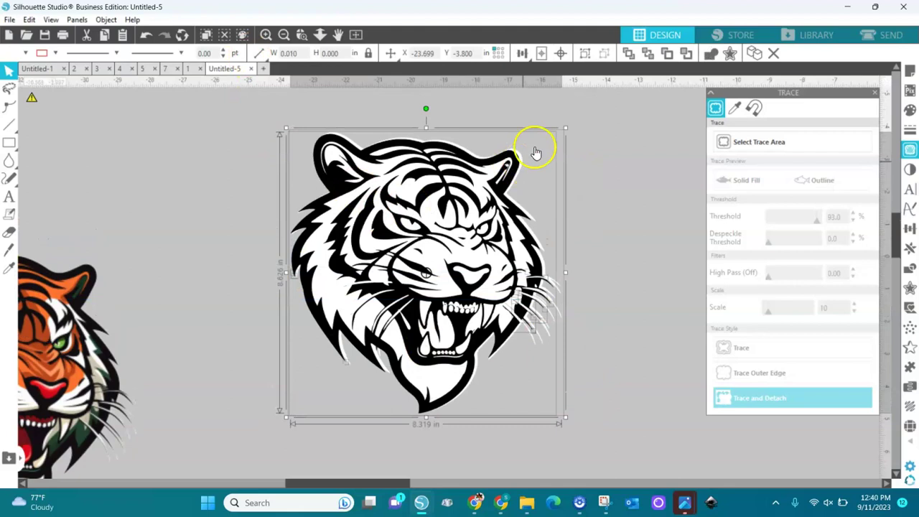
{"action": "left_click", "coordinate": [560, 58]}
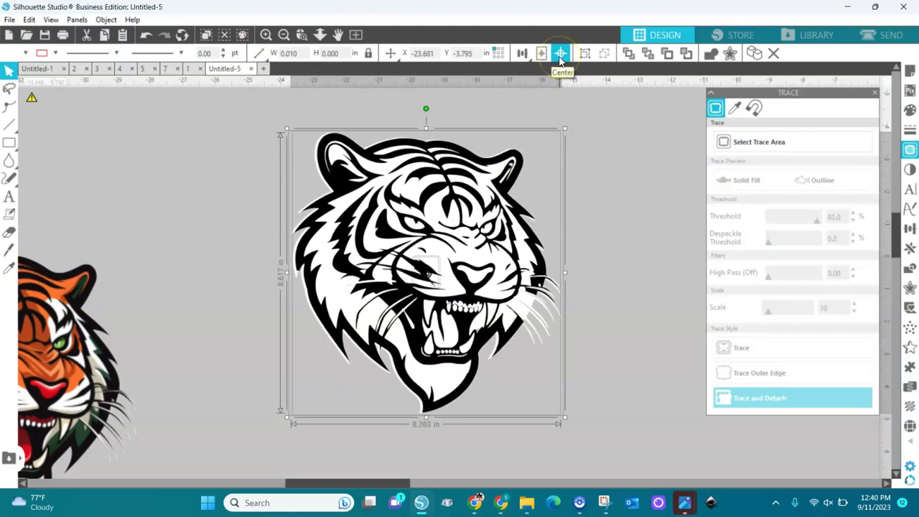
{"action": "left_click", "coordinate": [579, 223]}
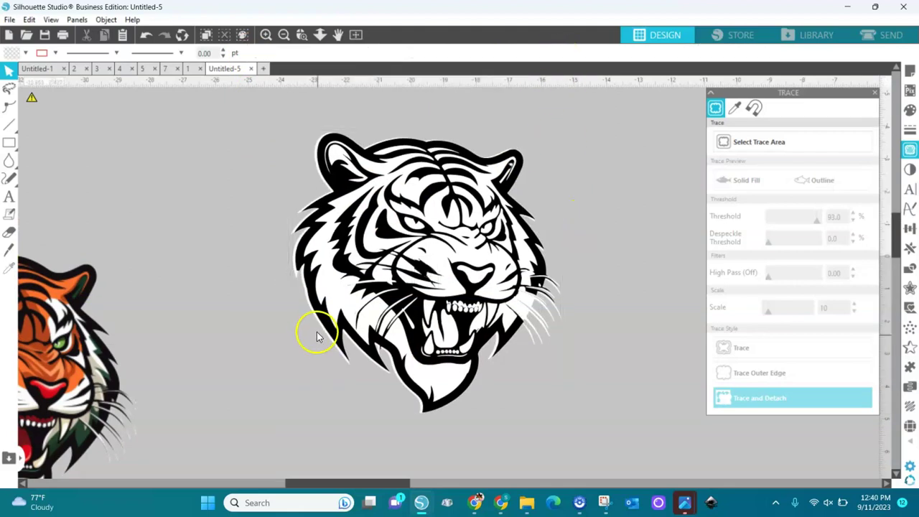
{"action": "left_click", "coordinate": [344, 261]}
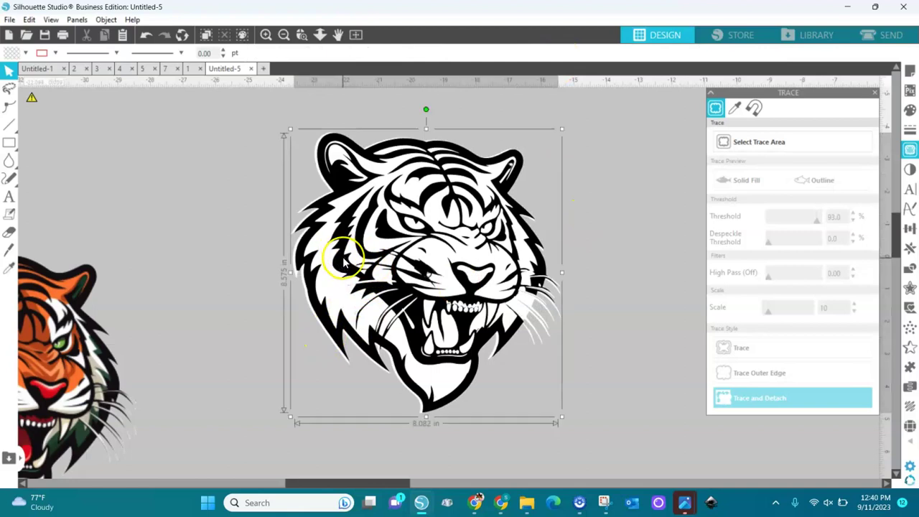
{"action": "key", "text": "Left"}
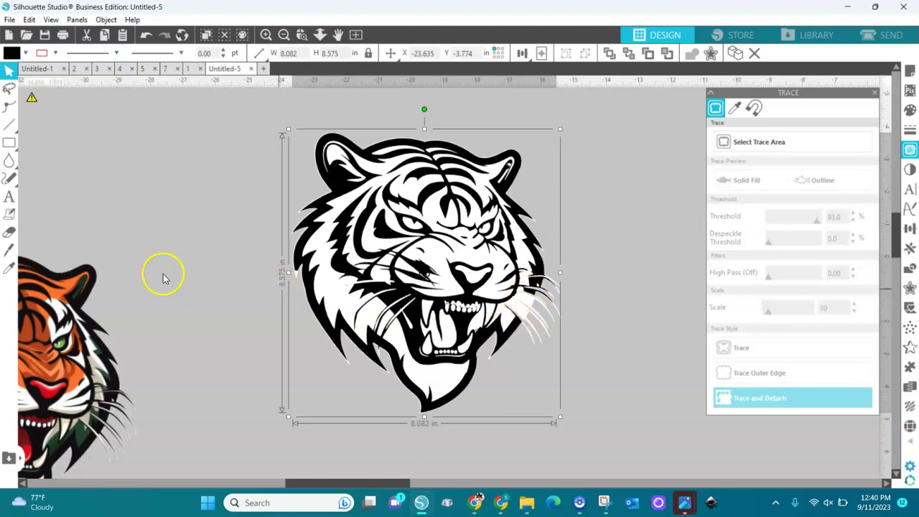
Step: Move the detached colour tiger clear of the line art and select a trace area about 11.5 in wide around it
{"action": "left_click", "coordinate": [284, 36]}
{"action": "mouse_move", "coordinate": [149, 335]}
{"action": "left_mouse_down"}
{"action": "mouse_move", "coordinate": [220, 193]}
{"action": "mouse_move", "coordinate": [208, 216]}
{"action": "left_mouse_up"}
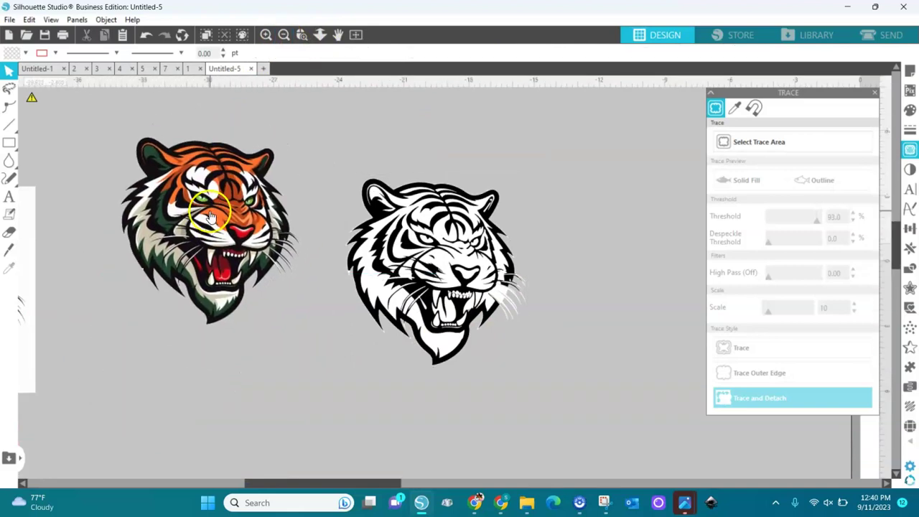
{"action": "left_click", "coordinate": [723, 141]}
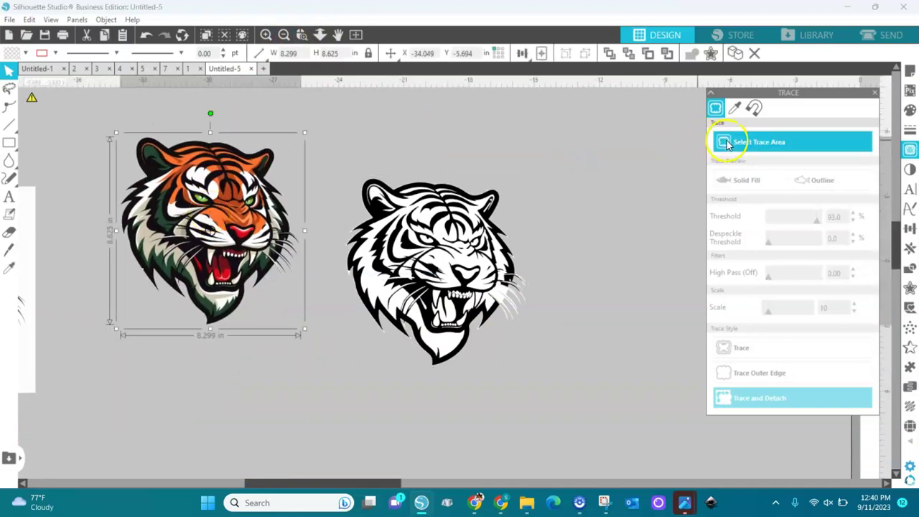
{"action": "mouse_move", "coordinate": [327, 116]}
{"action": "left_mouse_down"}
{"action": "mouse_move", "coordinate": [108, 299]}
{"action": "mouse_move", "coordinate": [79, 382]}
{"action": "left_mouse_up"}
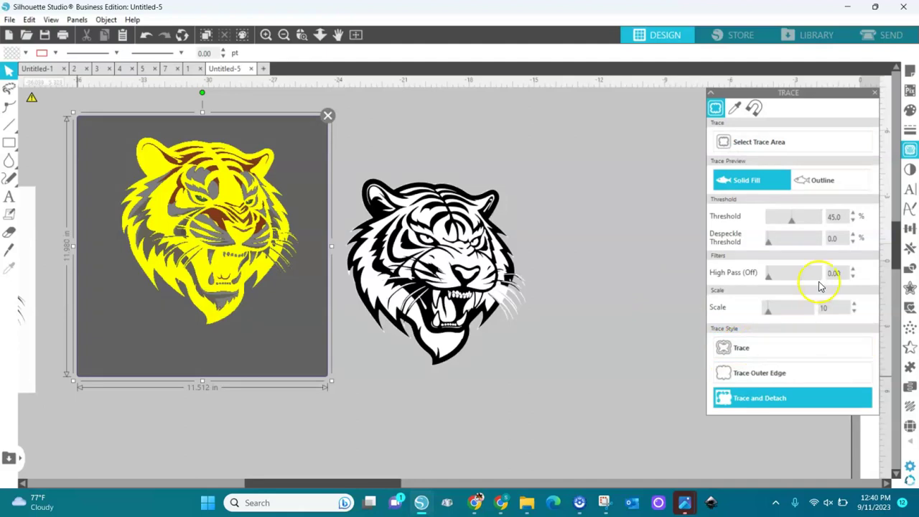
Step: Lower the trace threshold to 12% so the preview covers mainly the tiger's black lines
{"action": "left_click", "coordinate": [854, 222]}
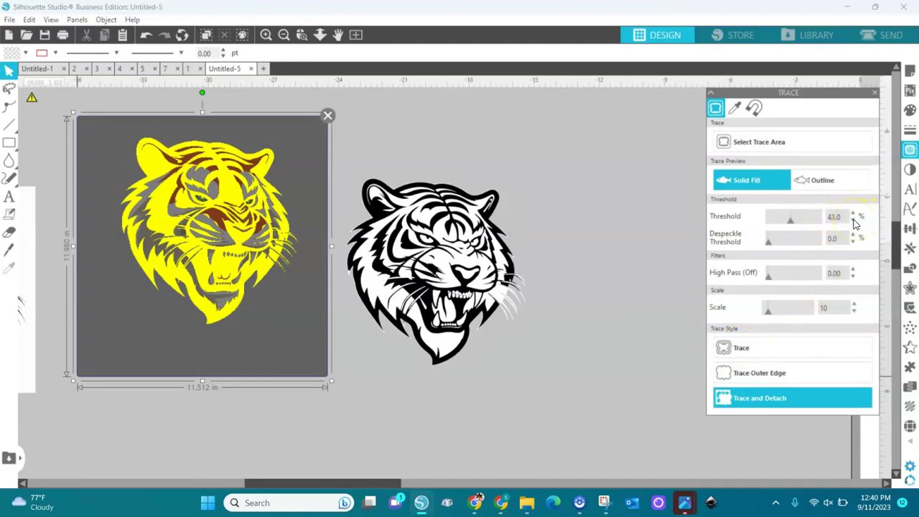
{"action": "left_click", "coordinate": [854, 222]}
{"action": "left_click", "coordinate": [854, 222]}
{"action": "left_click", "coordinate": [854, 222]}
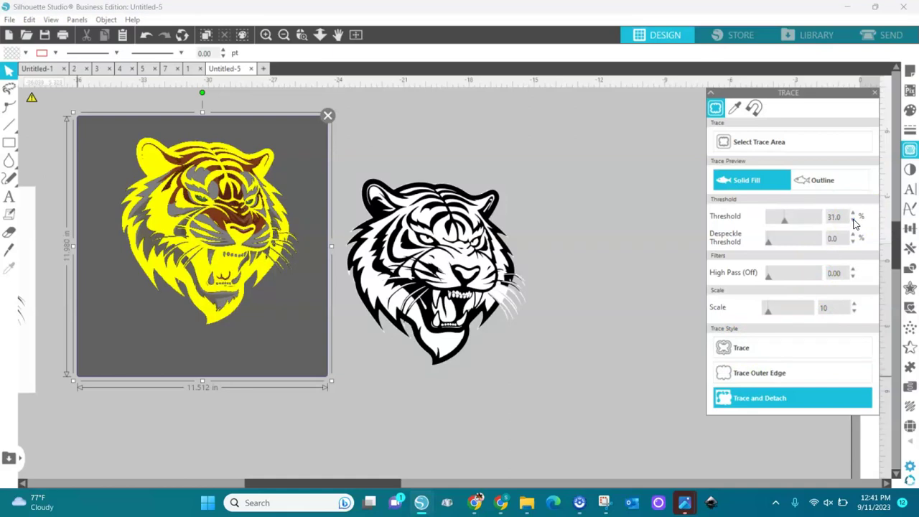
{"action": "left_click", "coordinate": [854, 222]}
{"action": "left_click", "coordinate": [854, 222]}
{"action": "left_click", "coordinate": [854, 221]}
{"action": "left_click", "coordinate": [854, 222]}
{"action": "left_click", "coordinate": [853, 222]}
{"action": "left_click", "coordinate": [853, 222]}
{"action": "left_click", "coordinate": [853, 222]}
{"action": "left_click", "coordinate": [853, 222]}
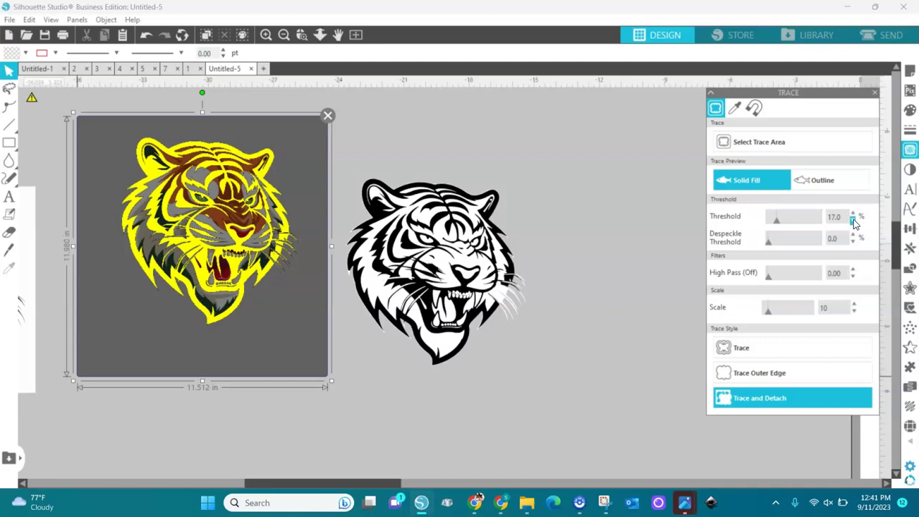
{"action": "left_click", "coordinate": [854, 222]}
{"action": "left_click", "coordinate": [854, 222]}
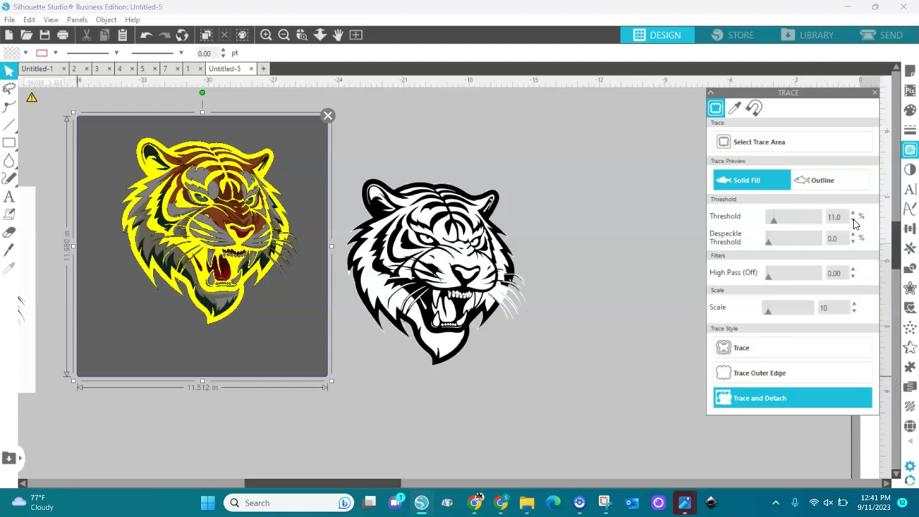
{"action": "left_click", "coordinate": [853, 214]}
Step: Trace the detached colour tiger and move the resulting outlines down off the image
{"action": "left_click", "coordinate": [726, 349]}
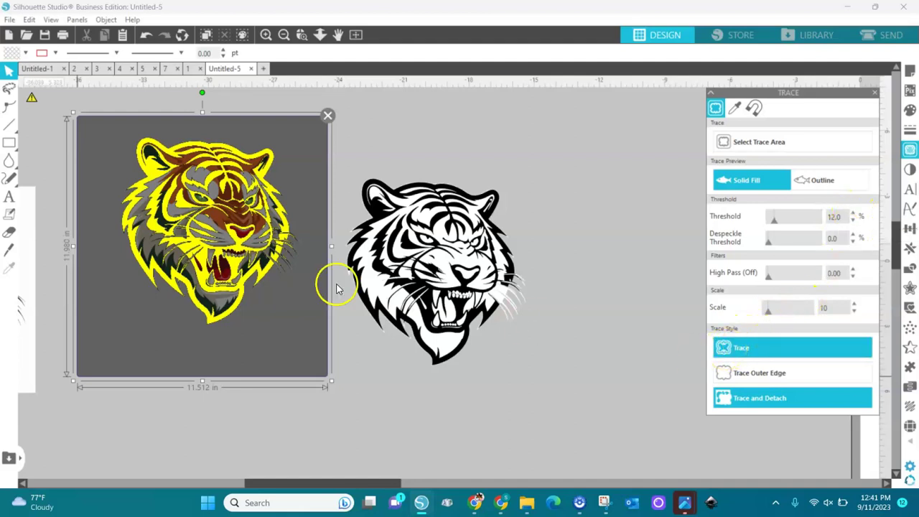
{"action": "left_click", "coordinate": [283, 280]}
{"action": "mouse_move", "coordinate": [265, 272]}
{"action": "left_mouse_down"}
{"action": "mouse_move", "coordinate": [326, 362]}
{"action": "mouse_move", "coordinate": [302, 389]}
{"action": "mouse_move", "coordinate": [322, 406]}
{"action": "left_mouse_up"}
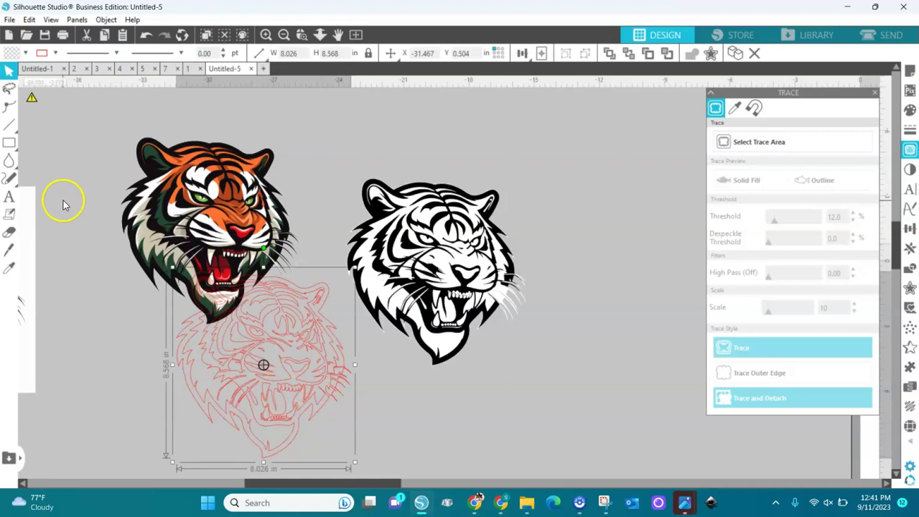
Step: Fill the newly traced tiger outlines with black and remove their red line colour
{"action": "left_click", "coordinate": [25, 53]}
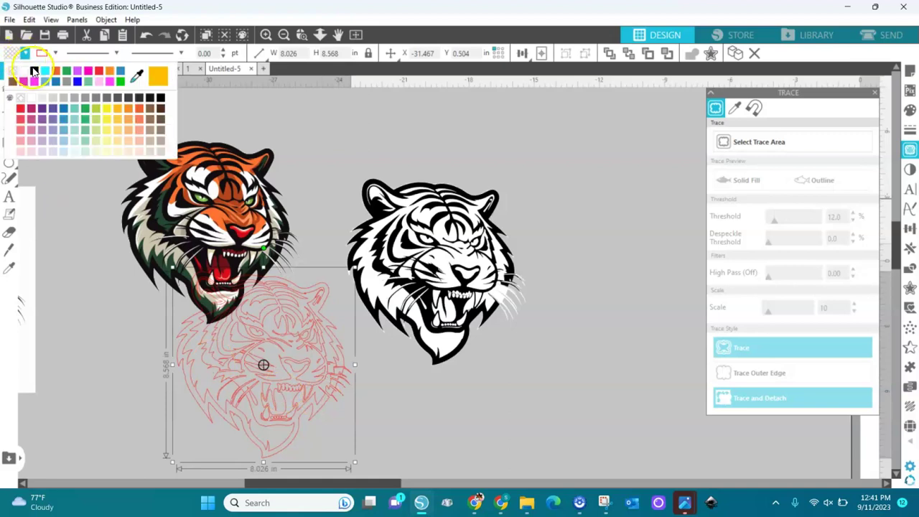
{"action": "left_click", "coordinate": [34, 70]}
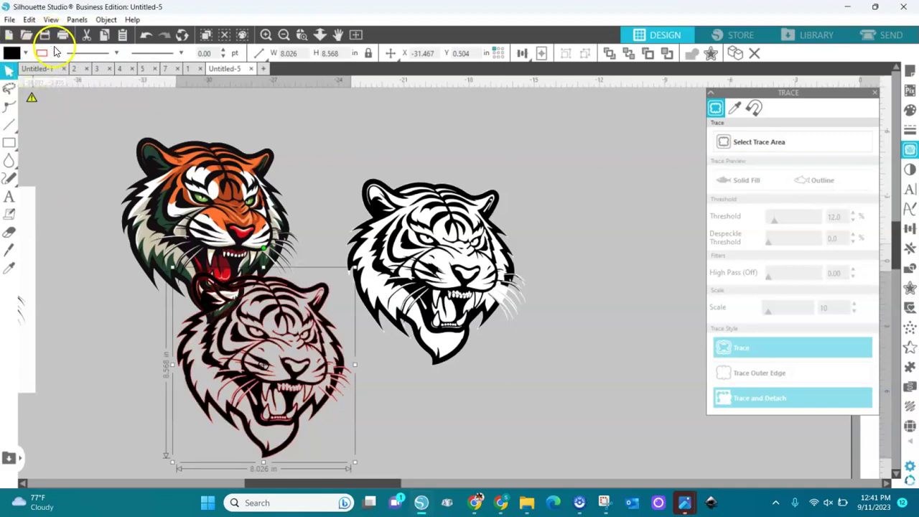
{"action": "left_click", "coordinate": [54, 53]}
{"action": "left_click", "coordinate": [53, 77]}
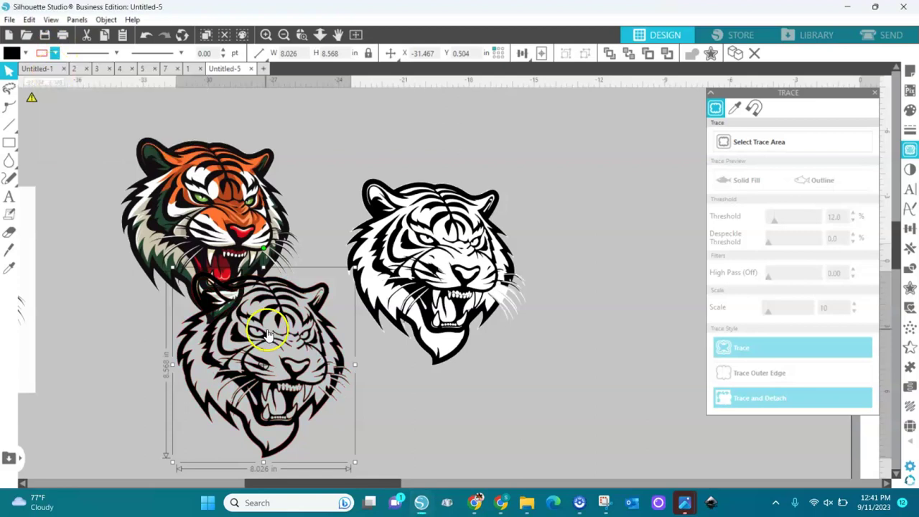
Step: Move the old black line art and its stray black cheek piece off the white silhouette
{"action": "mouse_move", "coordinate": [415, 278]}
{"action": "left_mouse_down"}
{"action": "mouse_move", "coordinate": [609, 309]}
{"action": "mouse_move", "coordinate": [644, 304]}
{"action": "left_mouse_up"}
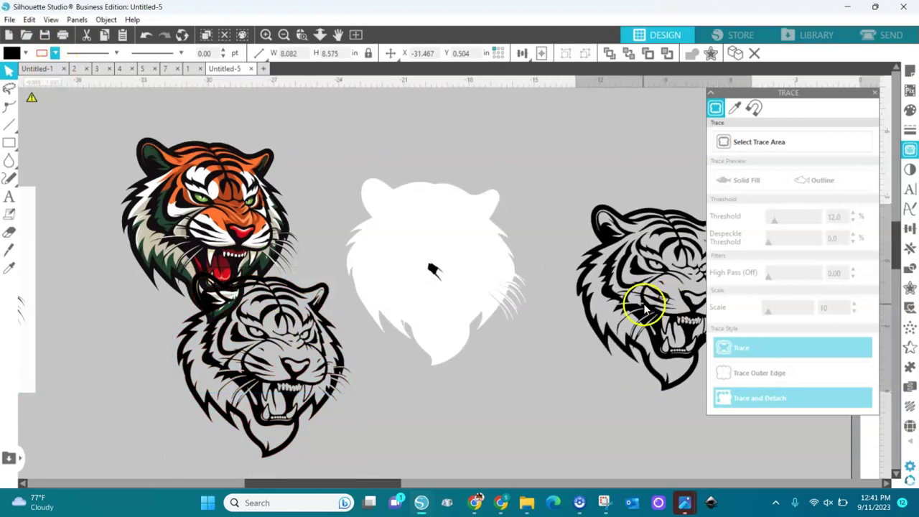
{"action": "left_click", "coordinate": [531, 295]}
{"action": "left_click_drag", "start_coordinate": [435, 273], "coordinate": [565, 345]}
{"action": "left_click", "coordinate": [550, 294]}
{"action": "left_click_drag", "start_coordinate": [567, 196], "coordinate": [420, 347]}
{"action": "key", "text": "Delete"}
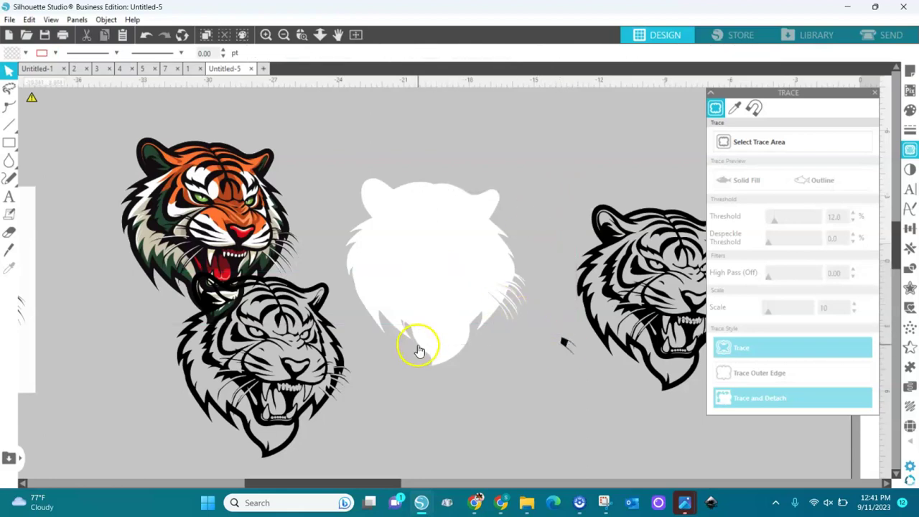
Step: Place the new black line art over the white silhouette and delete the old line art with its stray piece
{"action": "mouse_move", "coordinate": [302, 368]}
{"action": "left_mouse_down"}
{"action": "mouse_move", "coordinate": [472, 267]}
{"action": "mouse_move", "coordinate": [471, 278]}
{"action": "left_mouse_up"}
{"action": "mouse_move", "coordinate": [548, 199]}
{"action": "left_mouse_down"}
{"action": "mouse_move", "coordinate": [625, 318]}
{"action": "mouse_move", "coordinate": [711, 415]}
{"action": "left_mouse_up"}
{"action": "left_click_drag", "start_coordinate": [783, 458], "coordinate": [810, 462]}
{"action": "key", "text": "Delete"}
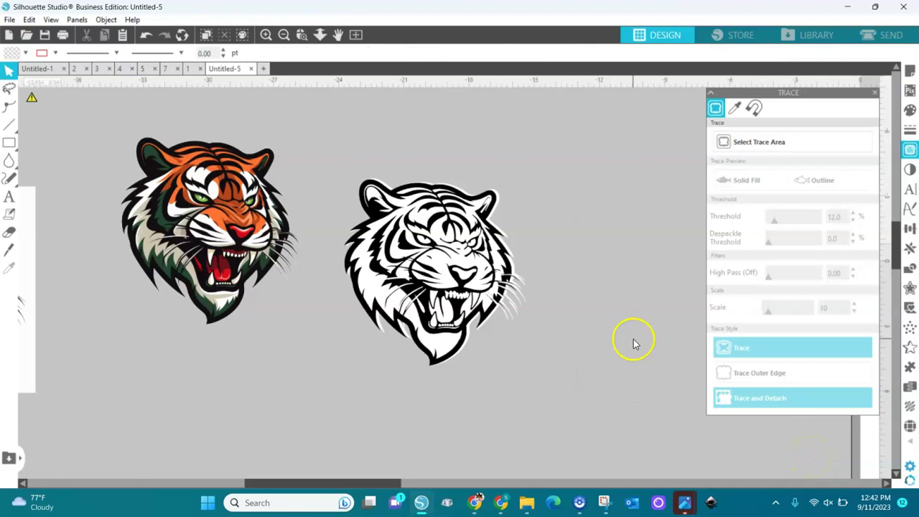
Step: Nudge the white silhouette left until it lines up behind the black tiger line art
{"action": "left_click", "coordinate": [492, 238]}
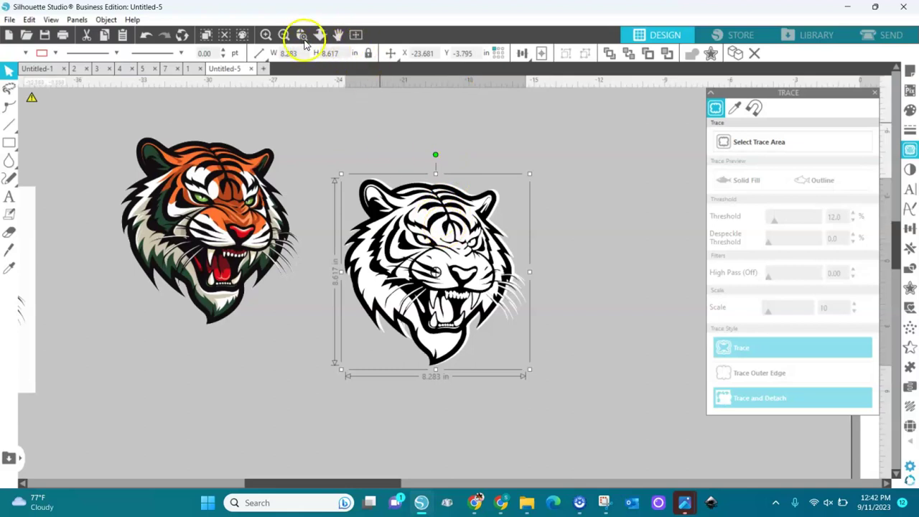
{"action": "left_click", "coordinate": [303, 36]}
{"action": "left_click_drag", "start_coordinate": [316, 140], "coordinate": [574, 421]}
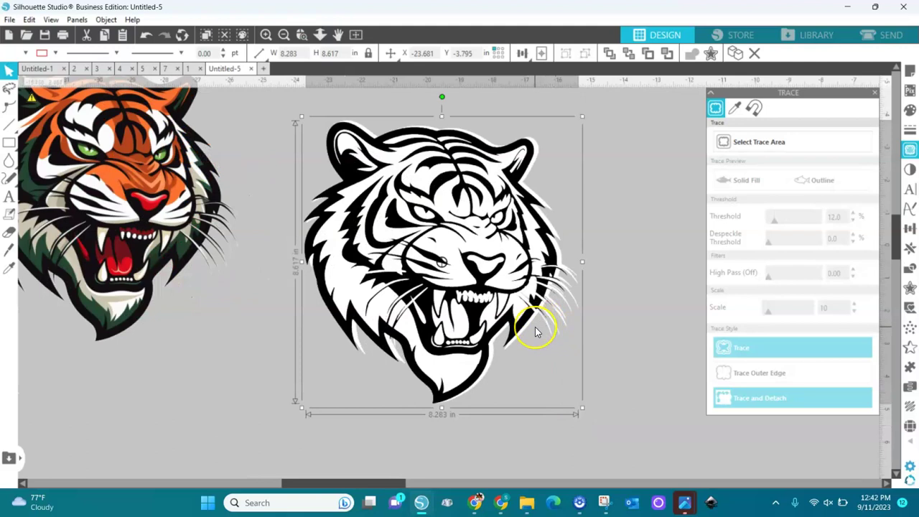
{"action": "key", "text": "Left"}
{"action": "key", "text": "Left"}
{"action": "key", "text": "Left"}
{"action": "key", "text": "Left"}
{"action": "key", "text": "Left"}
{"action": "key", "text": "Left"}
{"action": "key", "text": "Left"}
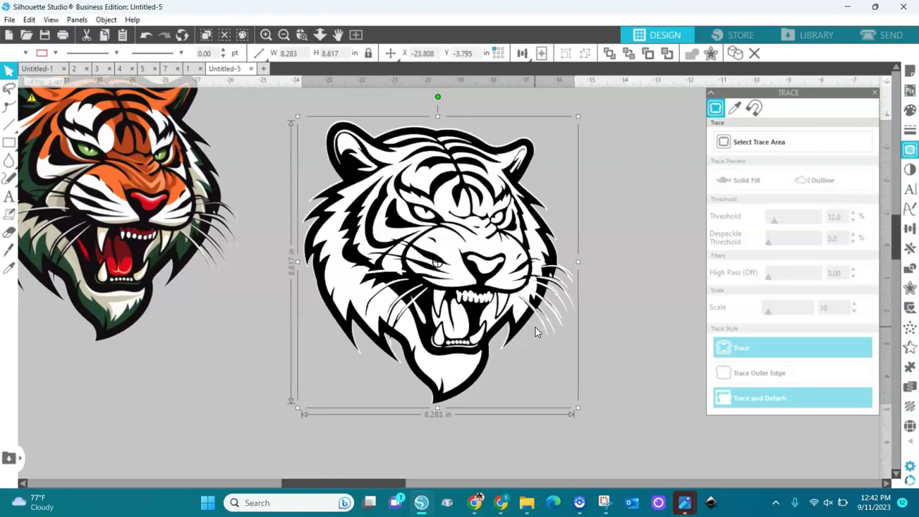
Step: Move the detached colour tiger down into the space beside the original image
{"action": "left_click", "coordinate": [284, 36]}
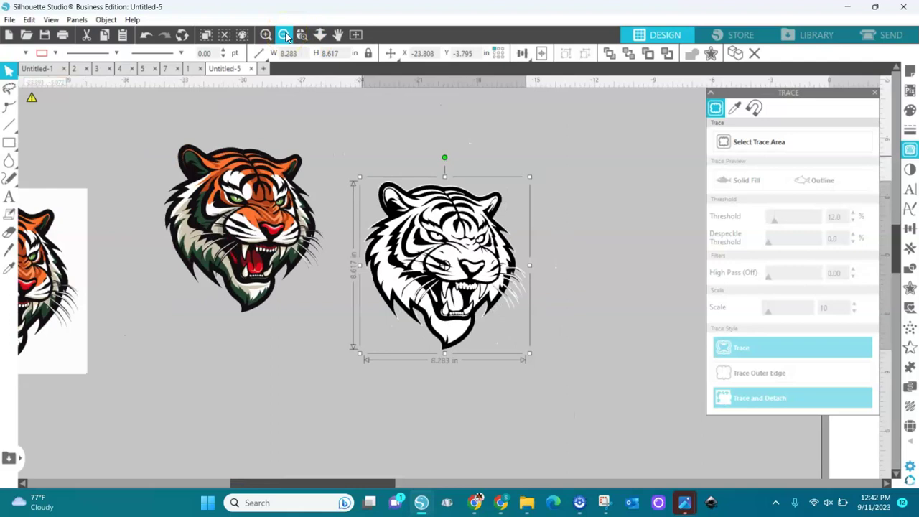
{"action": "left_click", "coordinate": [285, 36]}
{"action": "left_click", "coordinate": [284, 283]}
{"action": "left_click_drag", "start_coordinate": [284, 284], "coordinate": [254, 327]}
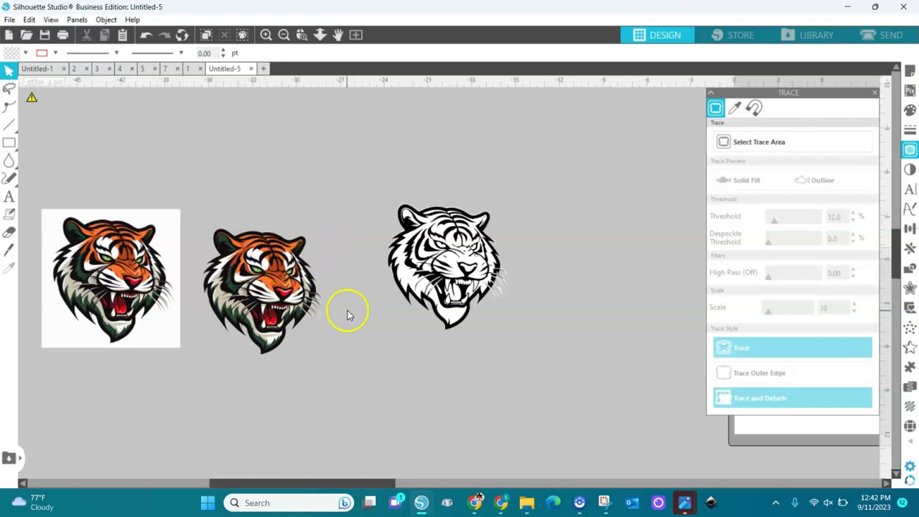
Step: Pull the black line art off to the right of the white silhouette and shift the silhouette slightly down, lining up the separate layers
{"action": "left_click_drag", "start_coordinate": [474, 279], "coordinate": [602, 287]}
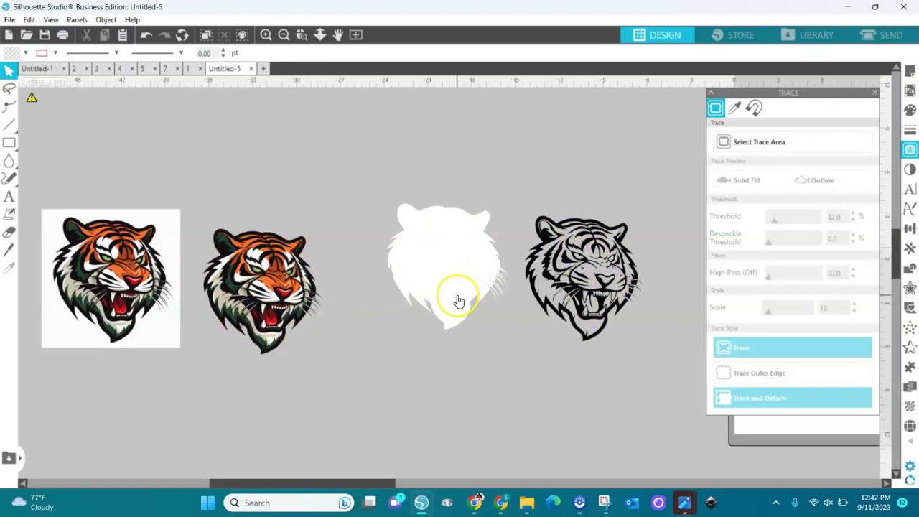
{"action": "mouse_move", "coordinate": [456, 285]}
{"action": "left_mouse_down"}
{"action": "mouse_move", "coordinate": [443, 278]}
{"action": "mouse_move", "coordinate": [447, 301]}
{"action": "left_mouse_up"}
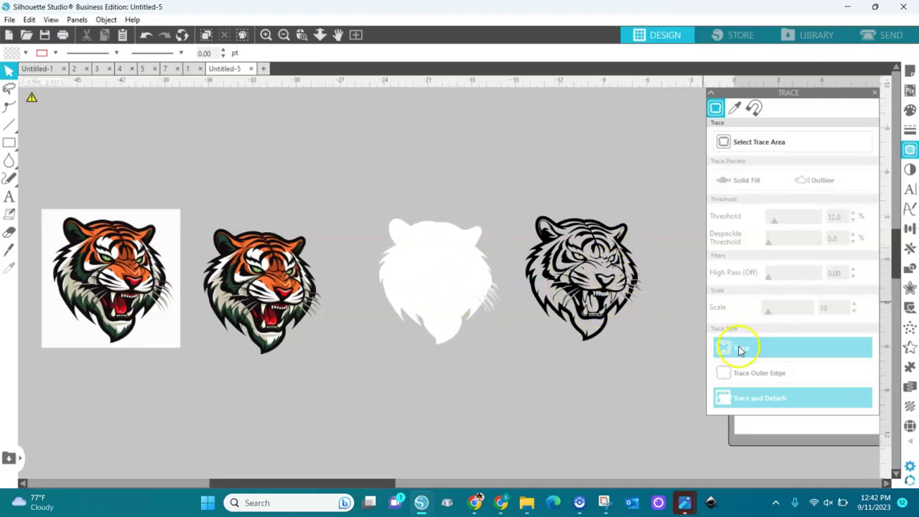
{"action": "left_click", "coordinate": [438, 299]}
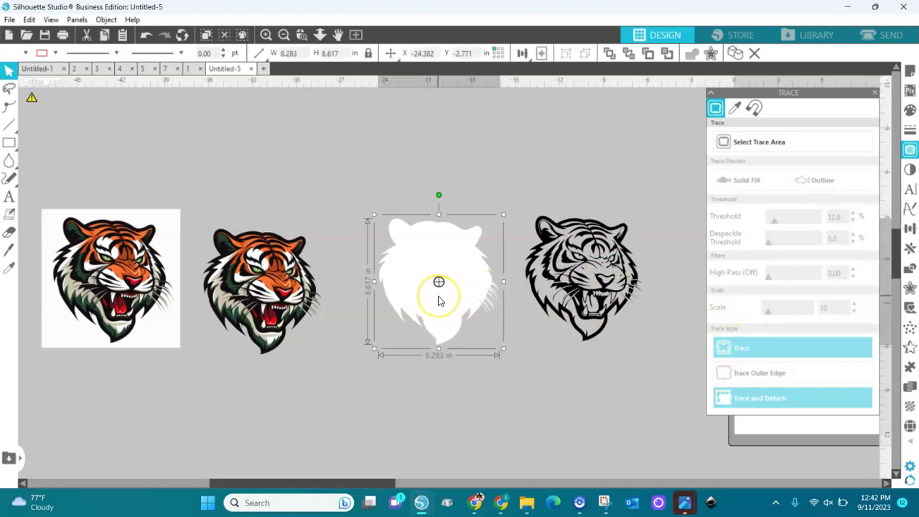
{"action": "left_click", "coordinate": [273, 292]}
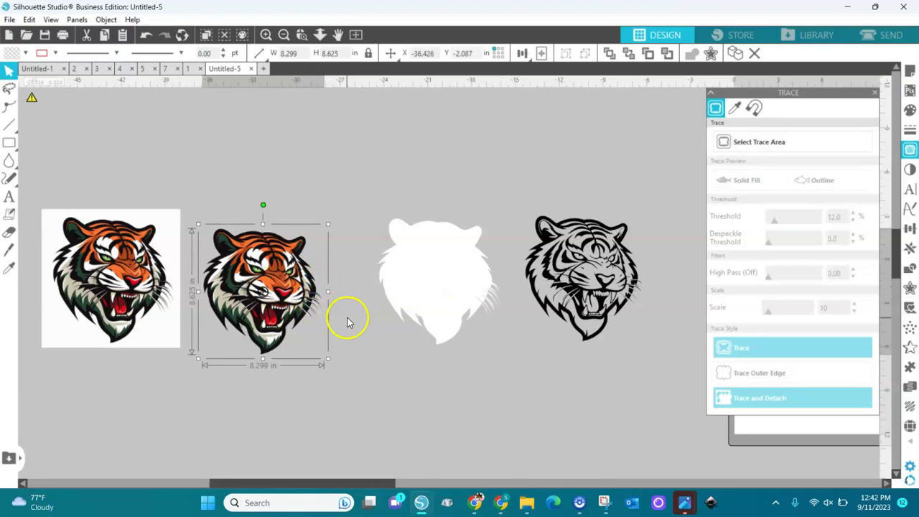